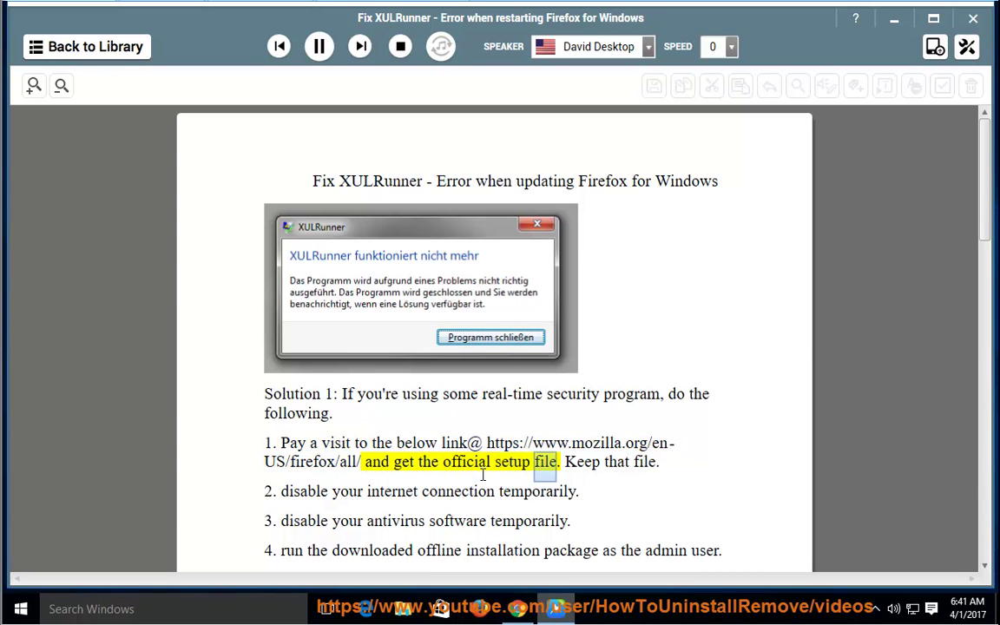
click(320, 46)
click(359, 460)
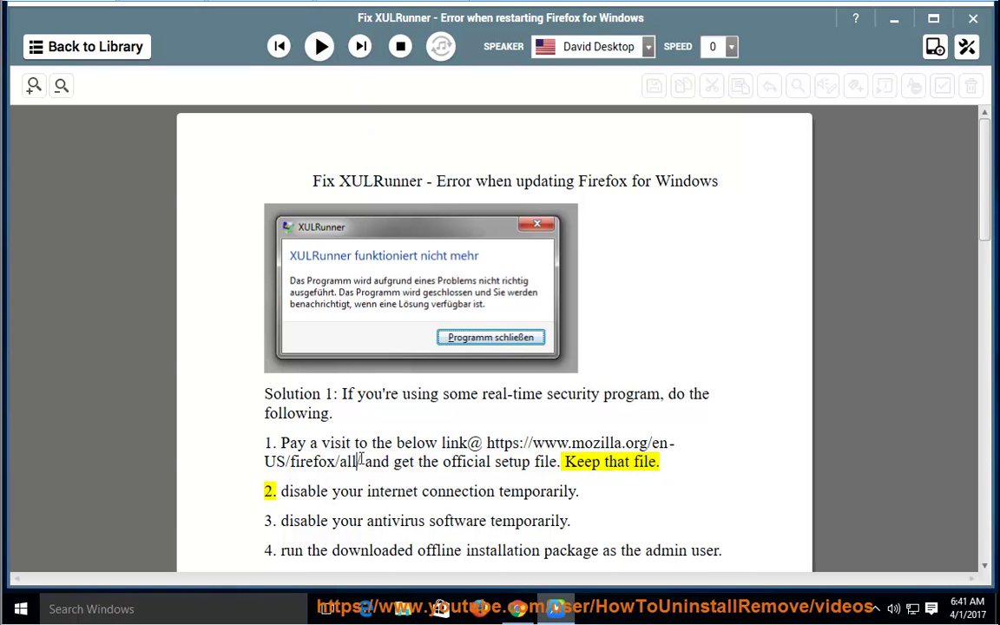
drag(361, 460, 489, 445)
right_click(493, 443)
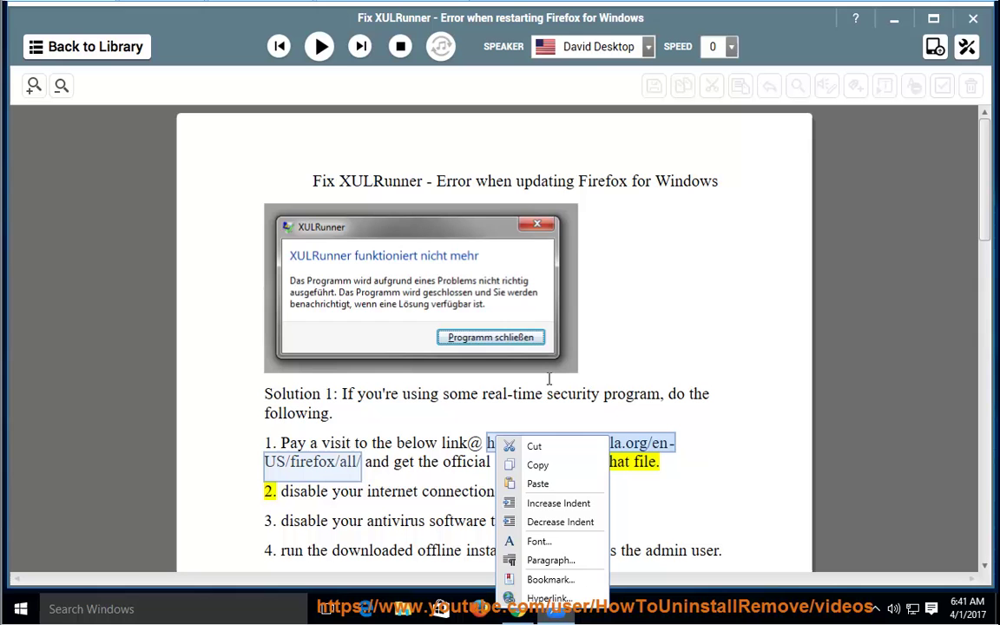
click(531, 462)
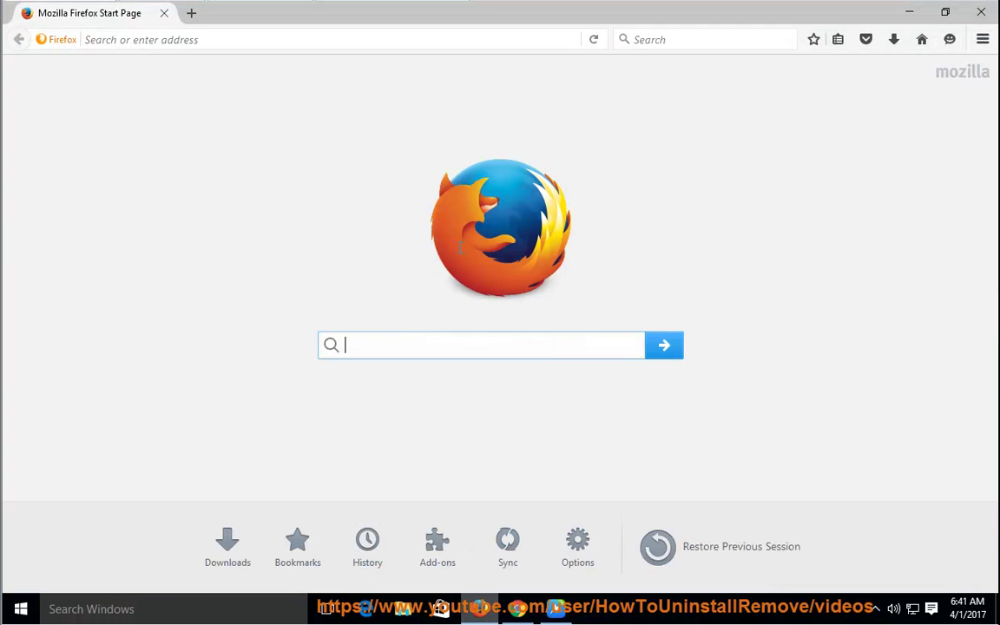
Step: Paste the copied mozilla.org URL into Firefox's address bar and load the downloads page
right_click(385, 37)
click(420, 108)
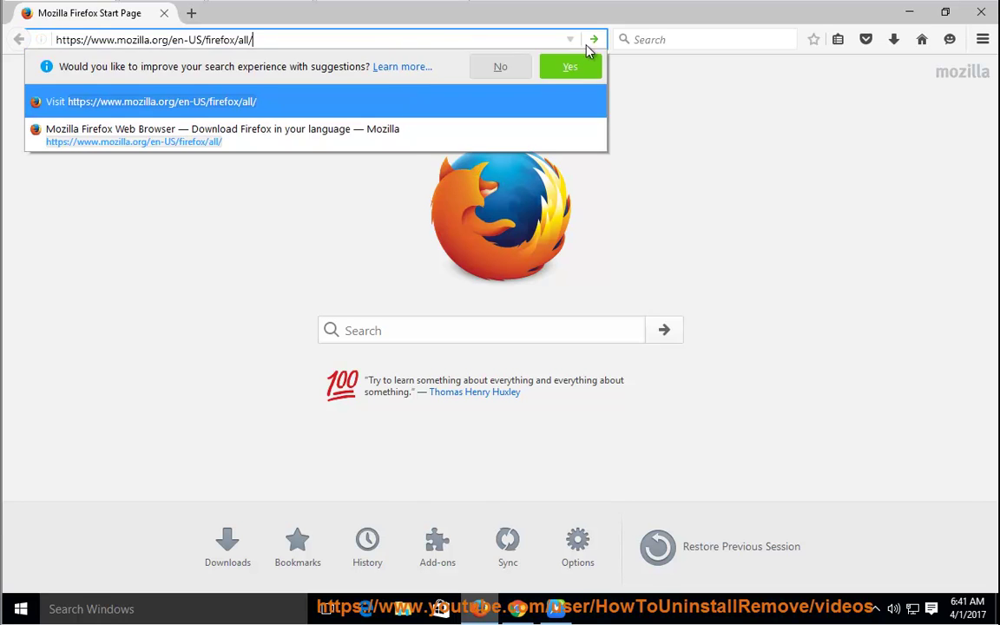
click(594, 39)
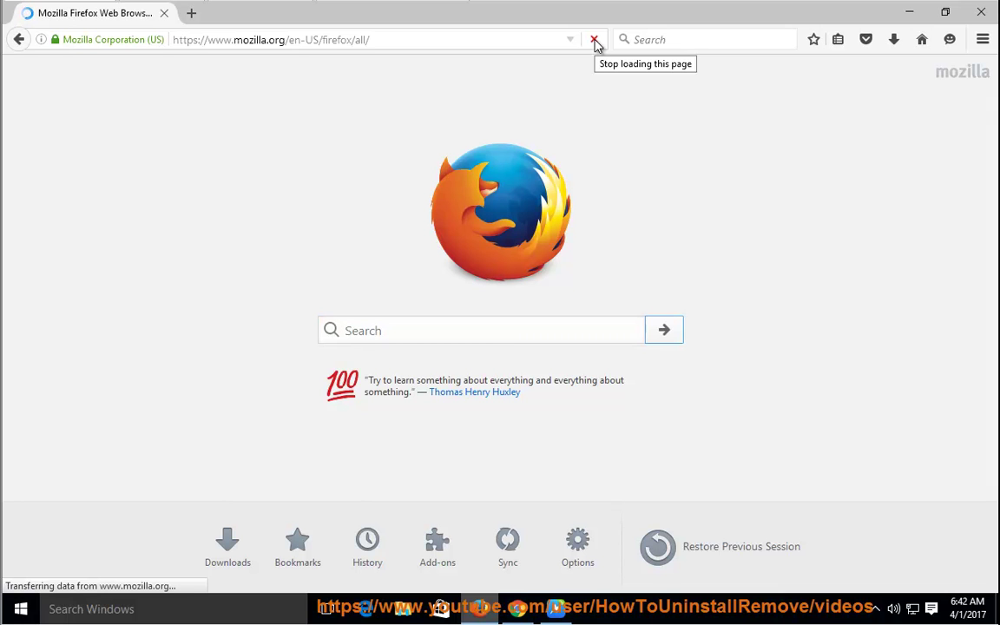
Step: Open the Aragonese Windows download in a new tab and decline saving Firefox Setup 52.0.2.exe
scroll(572, 401, down, 5)
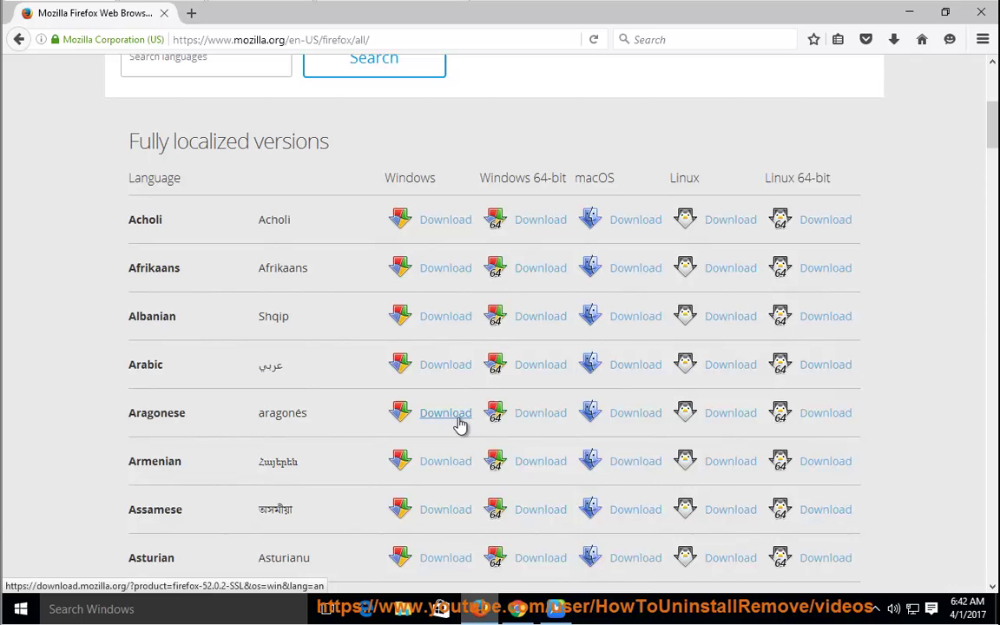
right_click(460, 421)
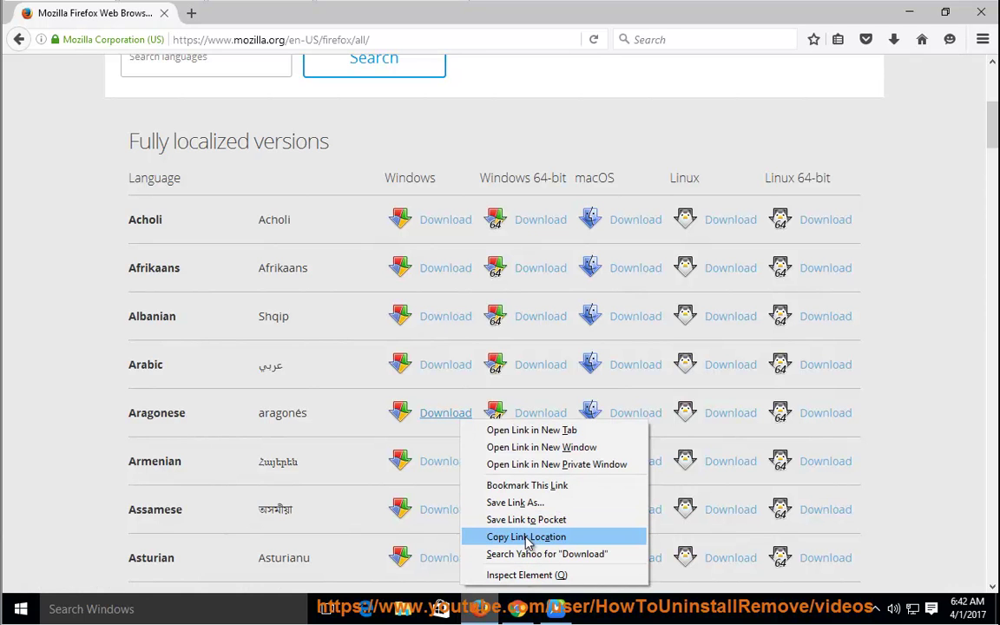
click(545, 430)
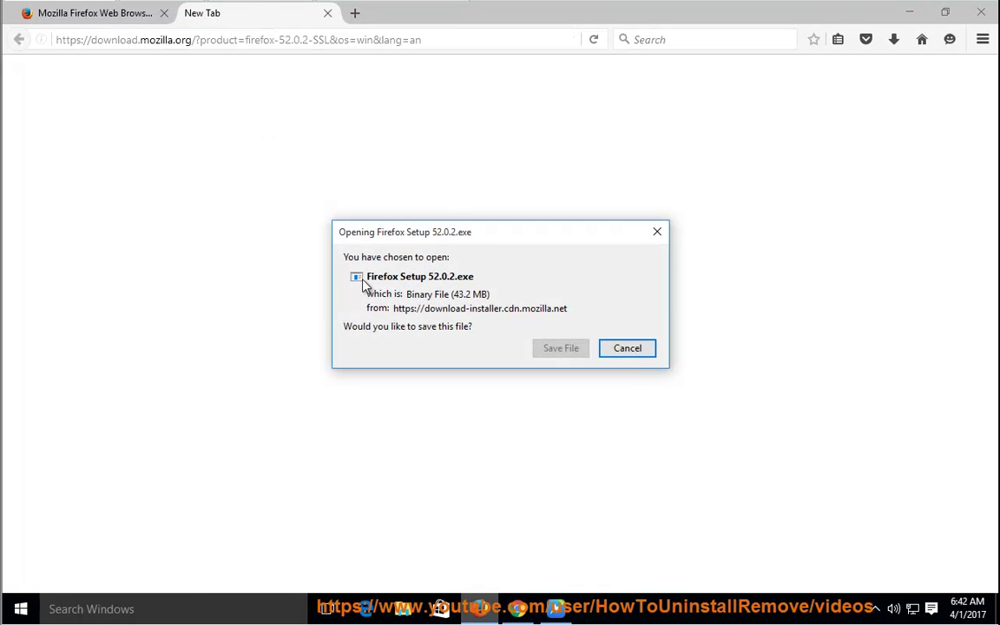
click(631, 350)
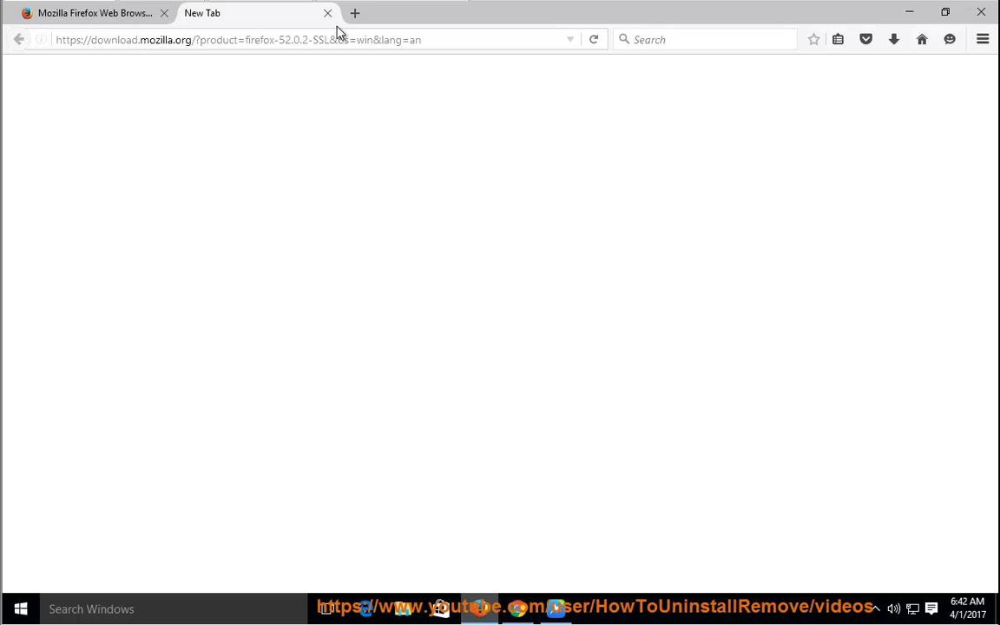
Step: Minimize Firefox and NaturalReader and select the Firefox setup file on the desktop
click(328, 13)
click(908, 12)
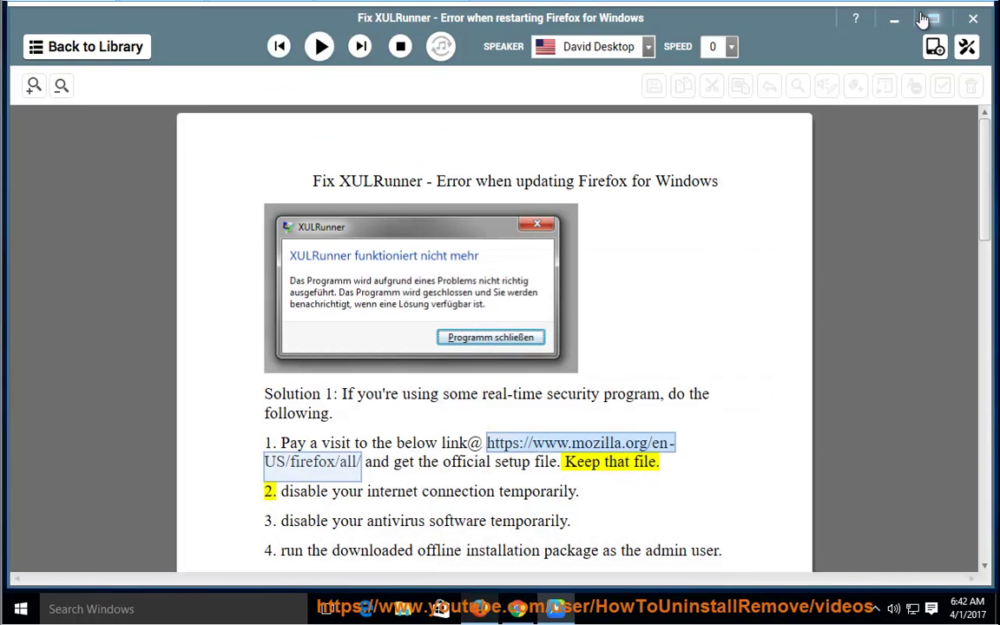
click(833, 18)
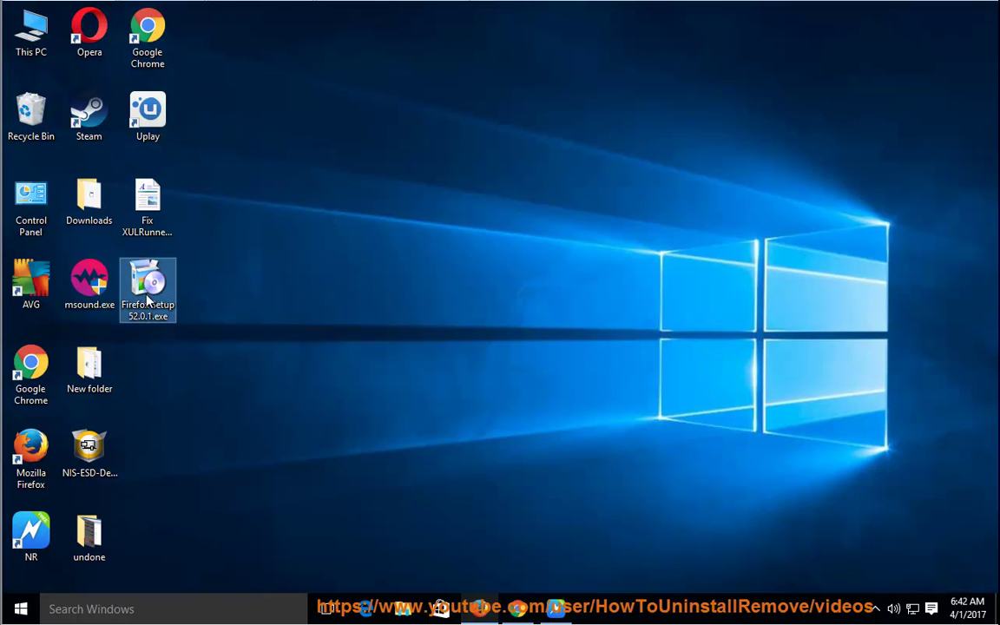
Step: Restore NaturalReader and have step 2 on disabling the internet connection read aloud, then pause
click(555, 607)
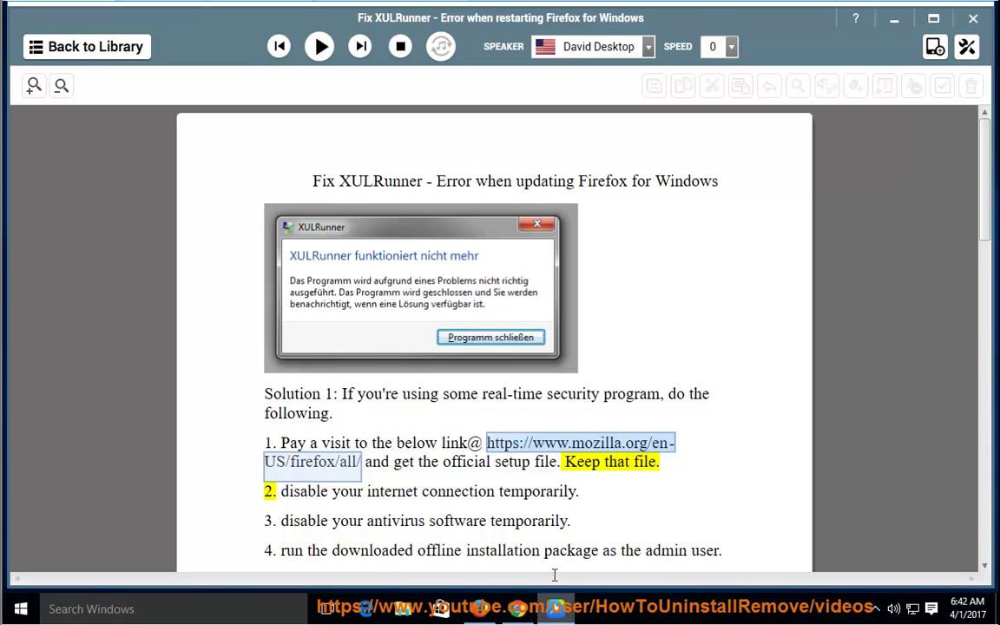
click(320, 46)
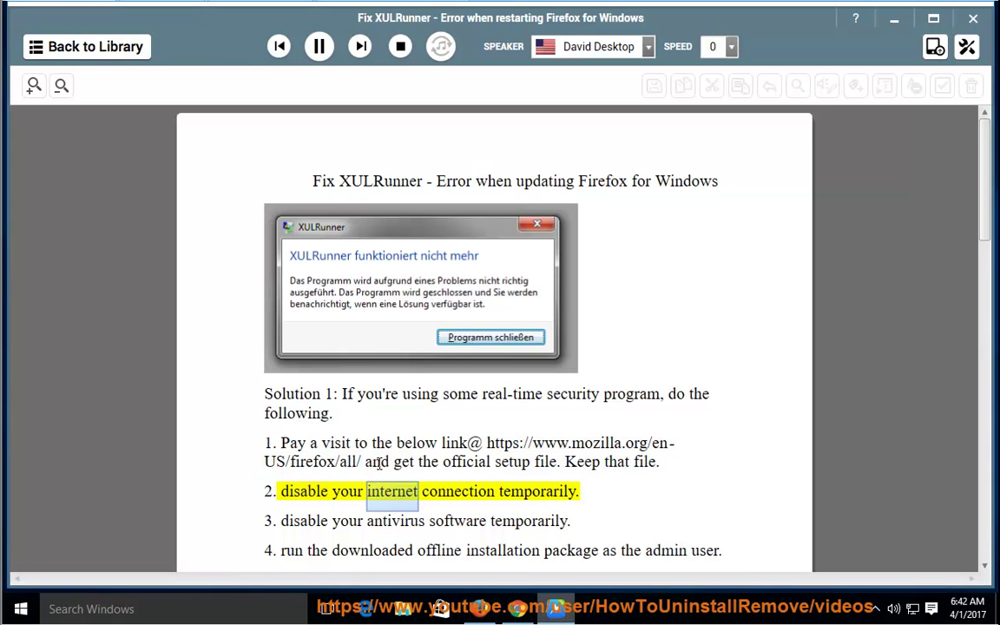
click(321, 46)
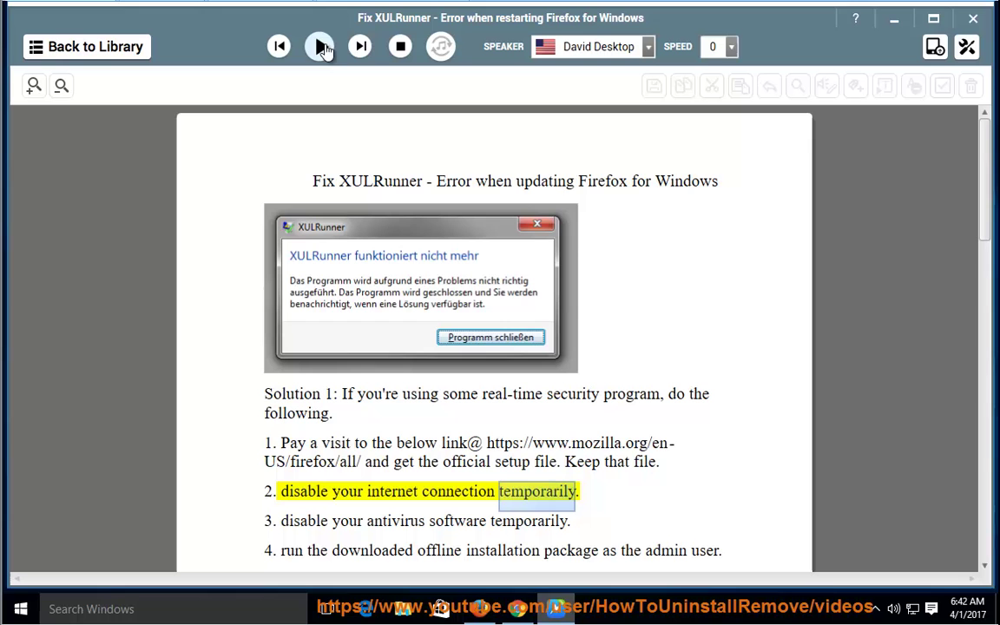
right_click(911, 609)
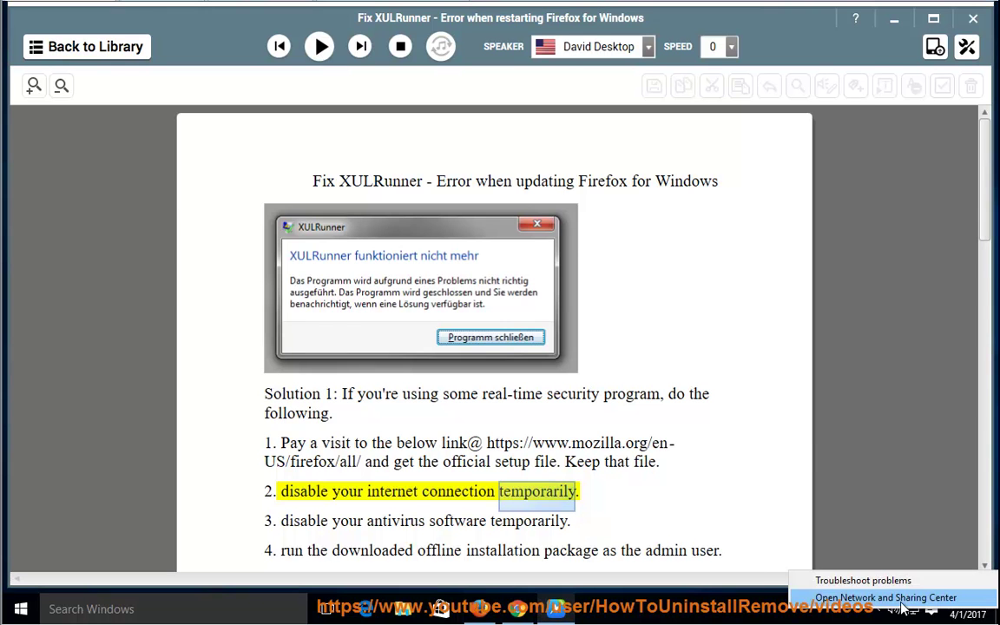
click(902, 607)
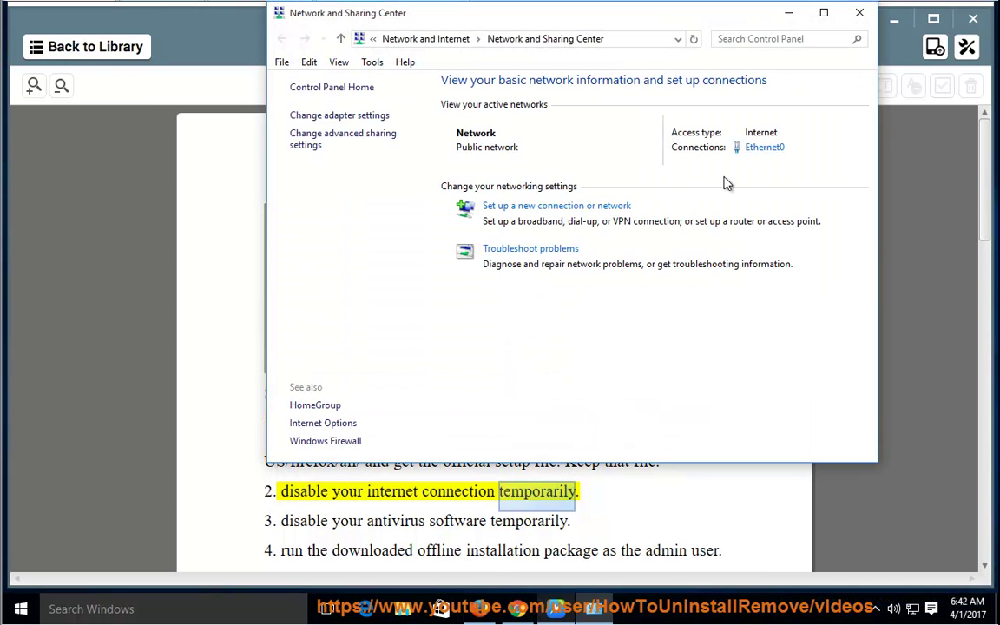
click(758, 154)
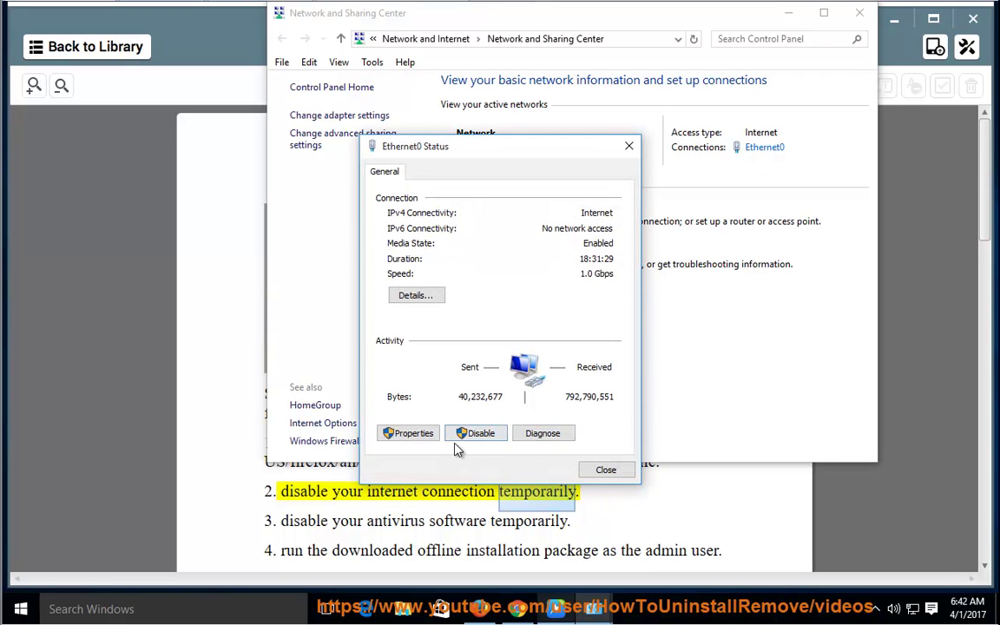
click(606, 470)
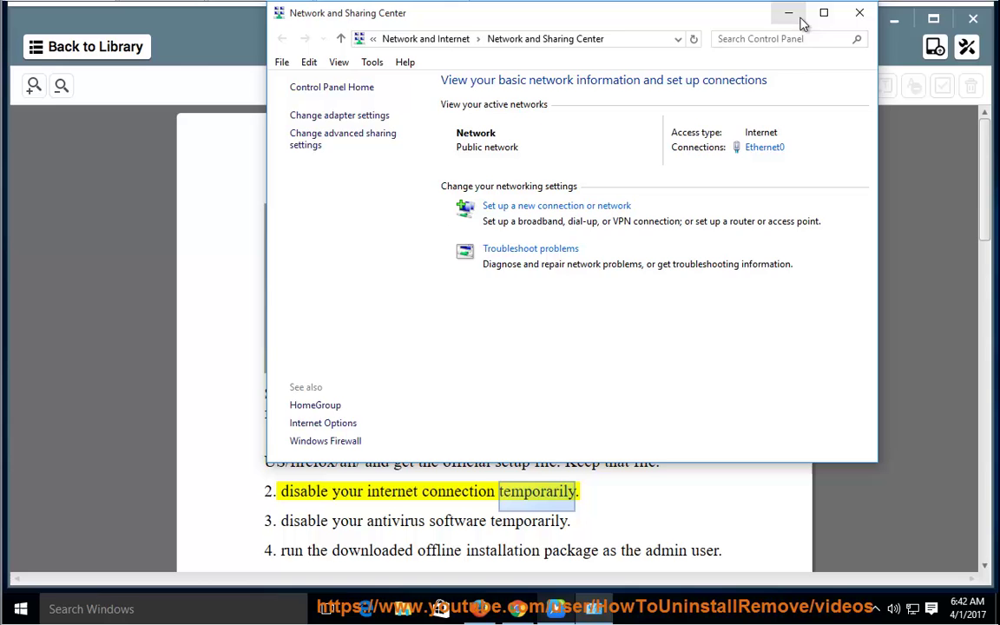
click(855, 14)
Step: Play the guide through steps 3 and 4, stopping after step 4 on running the installer as admin
click(320, 48)
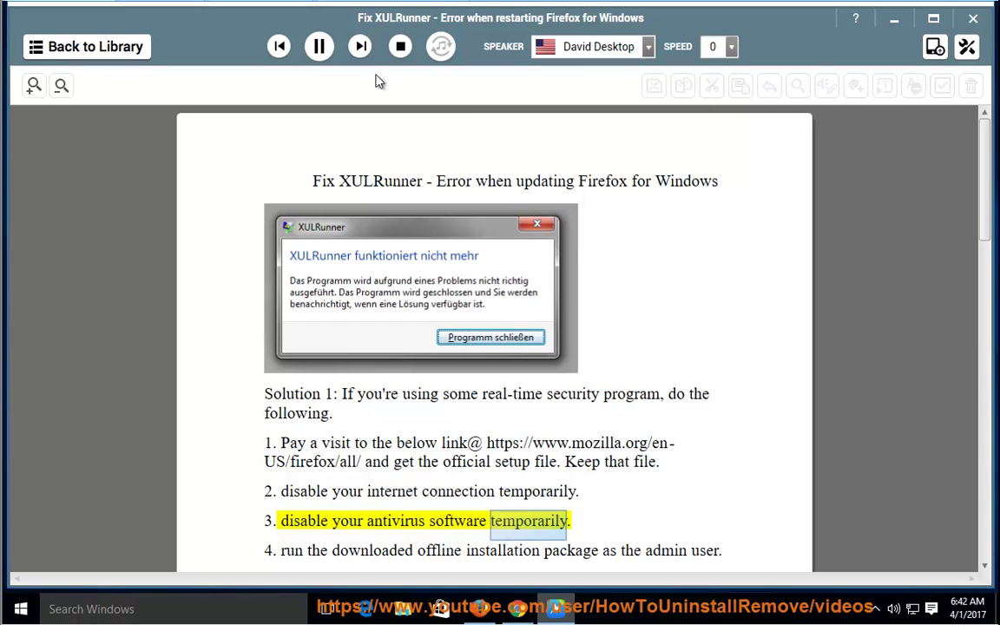
click(319, 46)
click(318, 46)
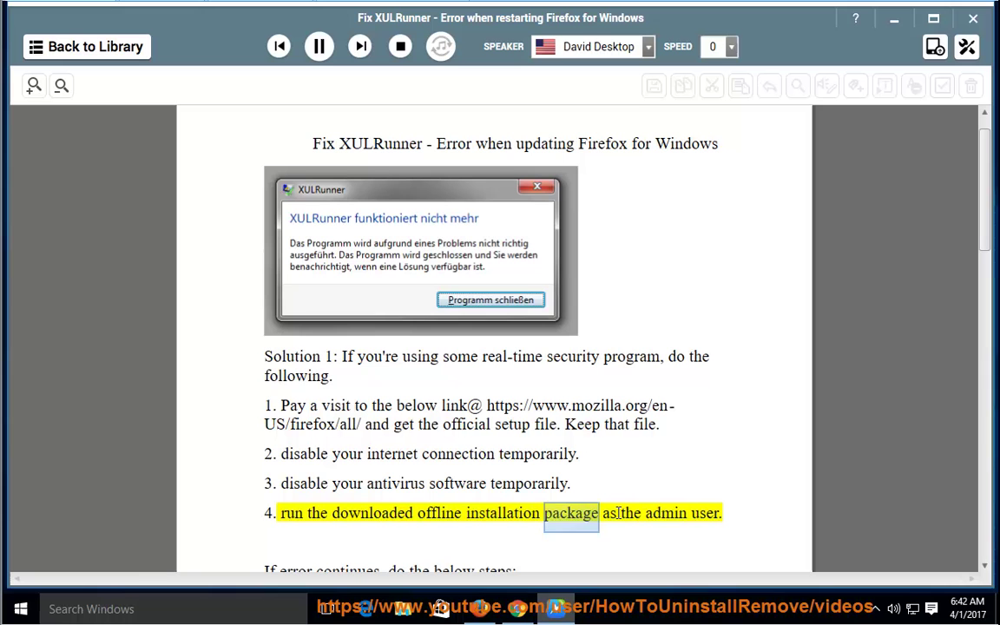
click(319, 47)
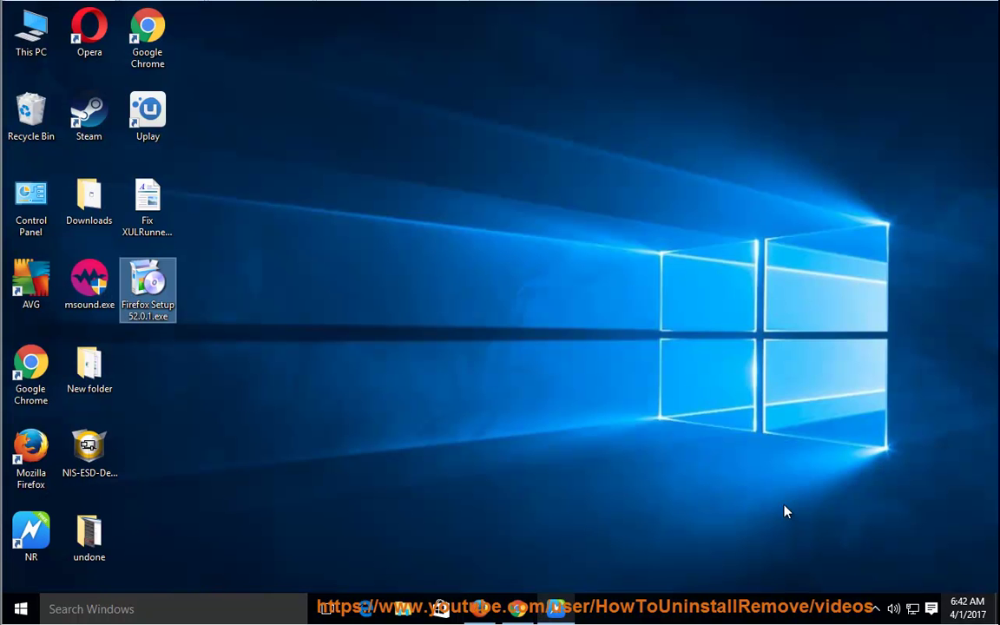
Step: Check the setup file's Mozilla Corporation digital signature in its Properties, then close them
right_click(149, 280)
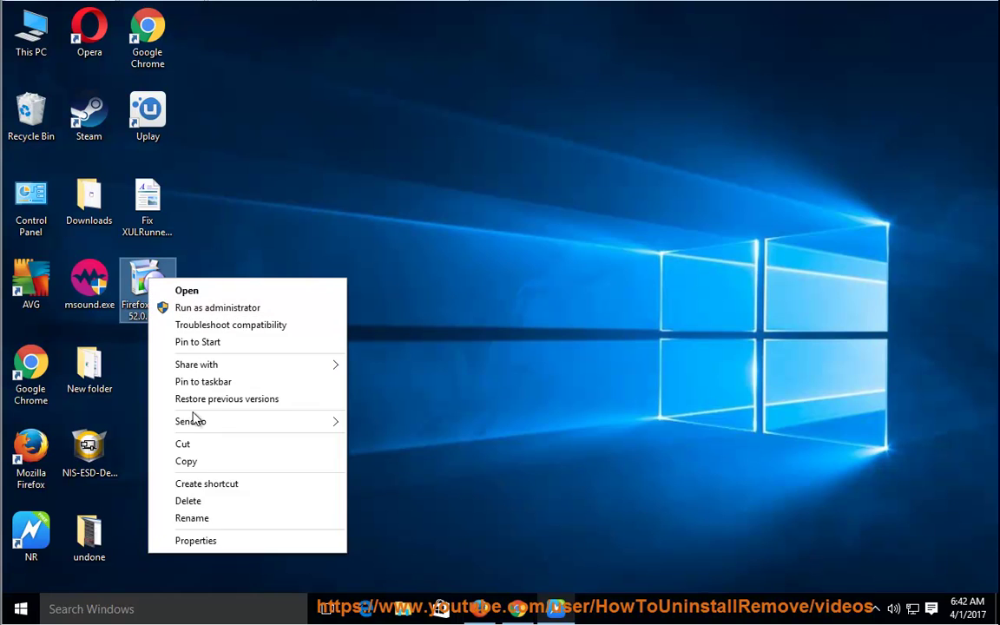
click(209, 540)
click(292, 213)
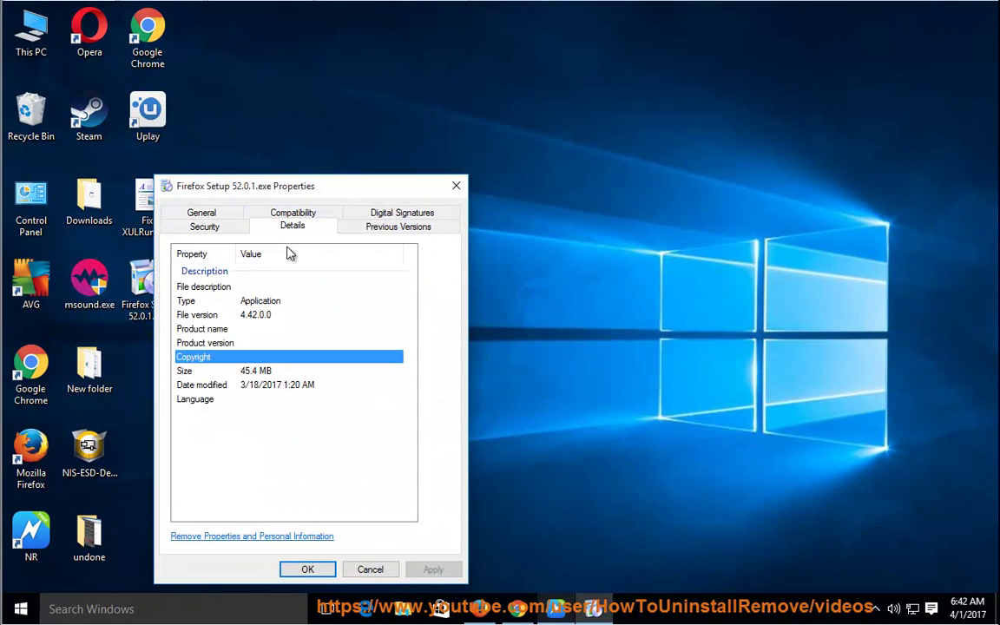
click(382, 216)
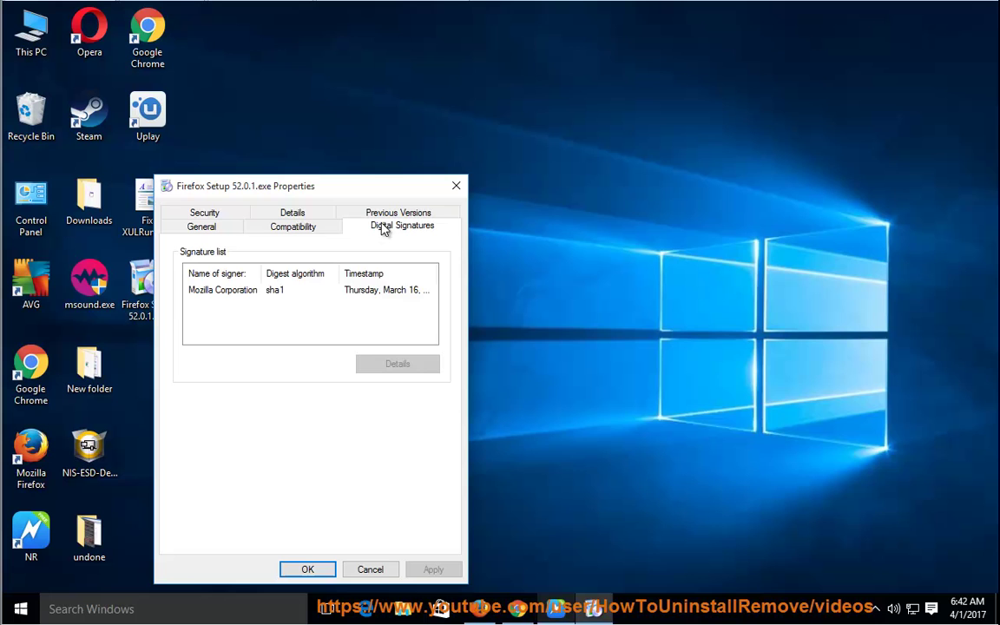
click(223, 290)
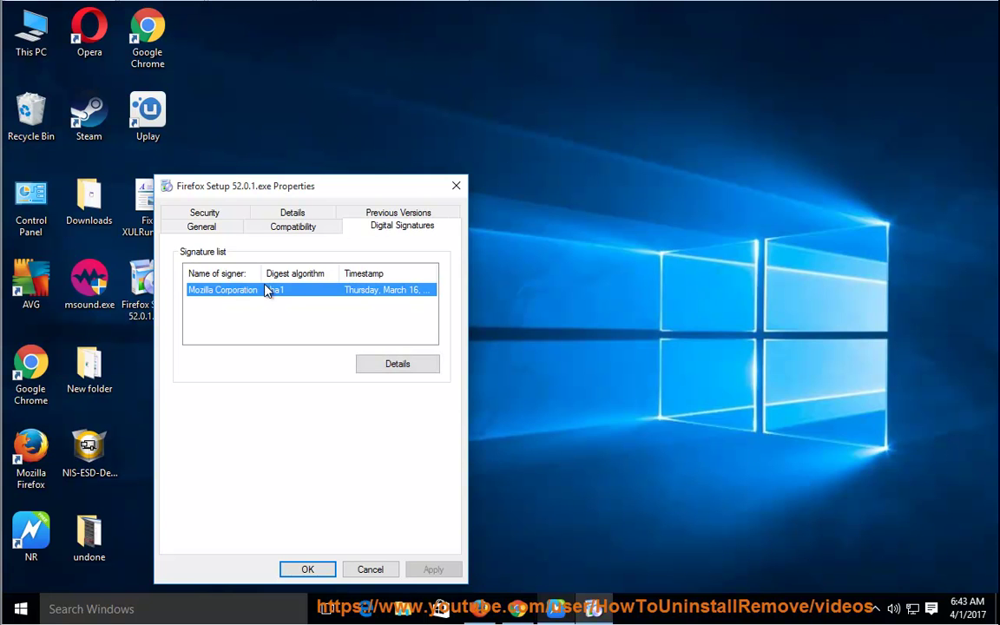
click(455, 186)
Step: Run Firefox Setup 52.0.1.exe as administrator and approve the User Account Control prompt
right_click(150, 285)
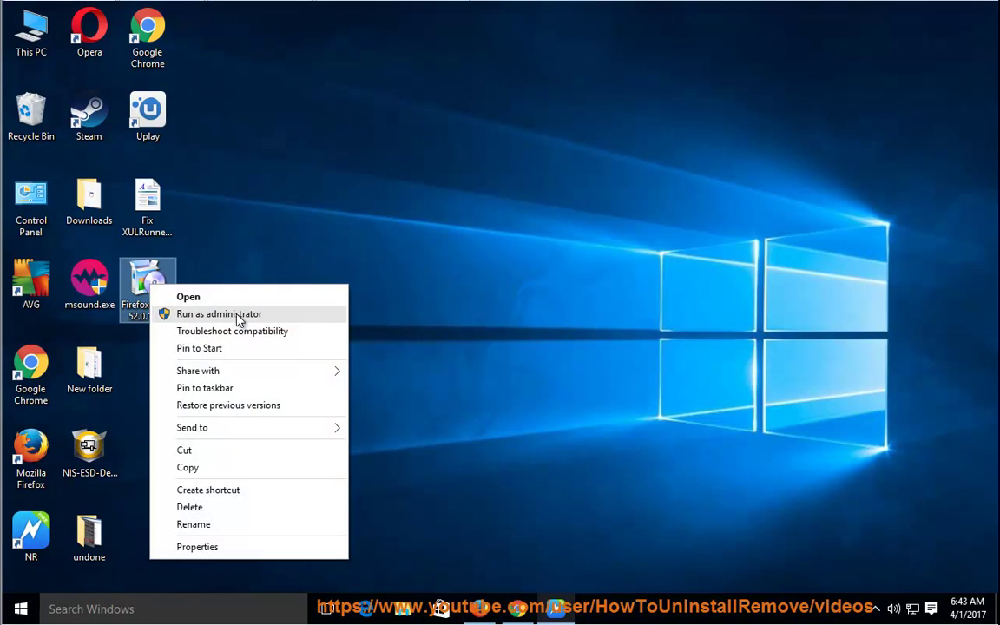
click(239, 315)
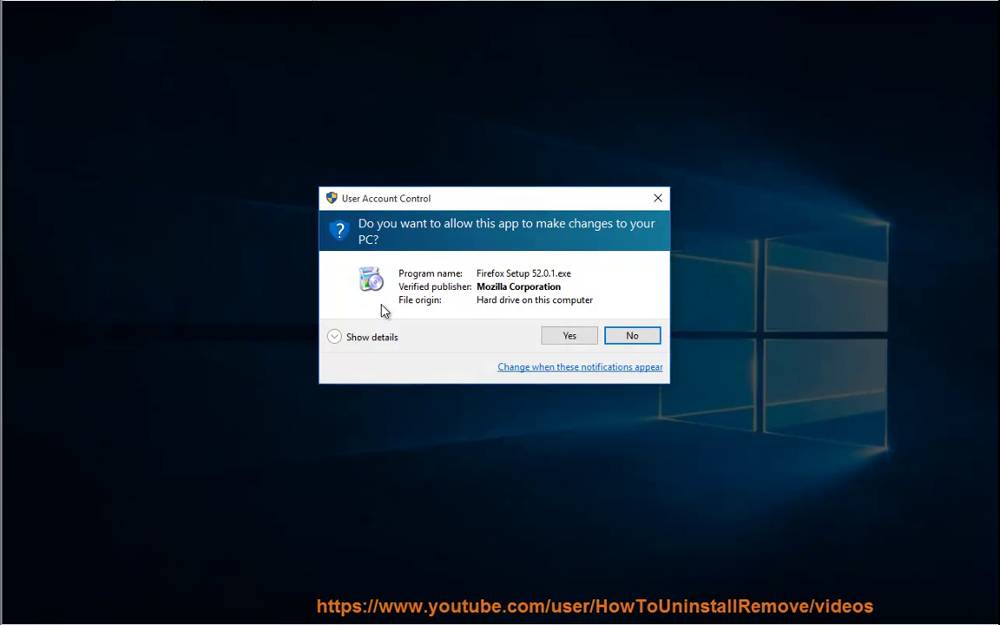
click(569, 339)
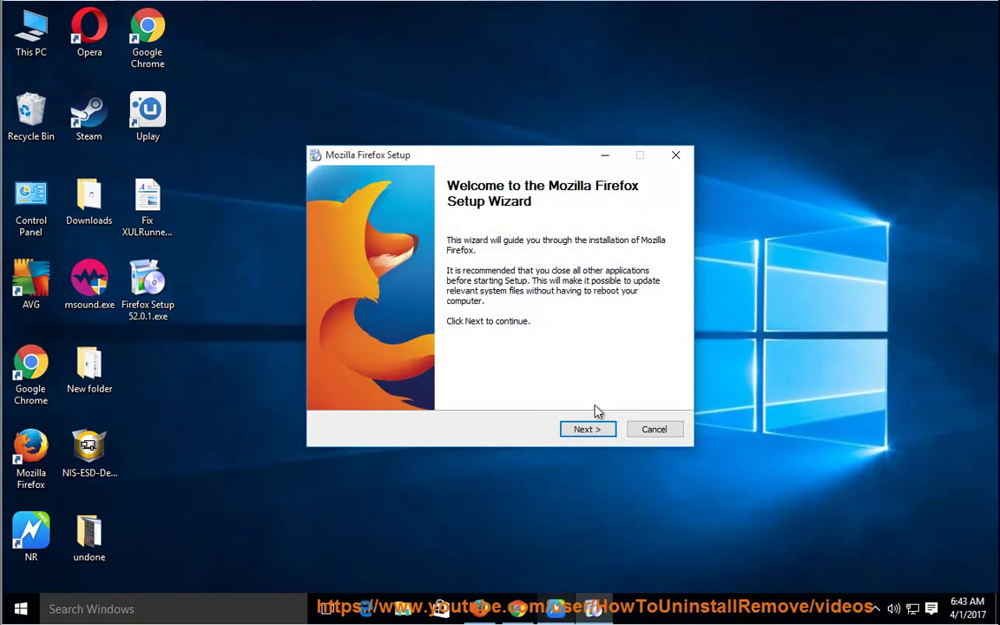
Step: Advance past the welcome and setup-type pages, acknowledge the Firefox-must-be-closed warning, and quit setup
click(592, 430)
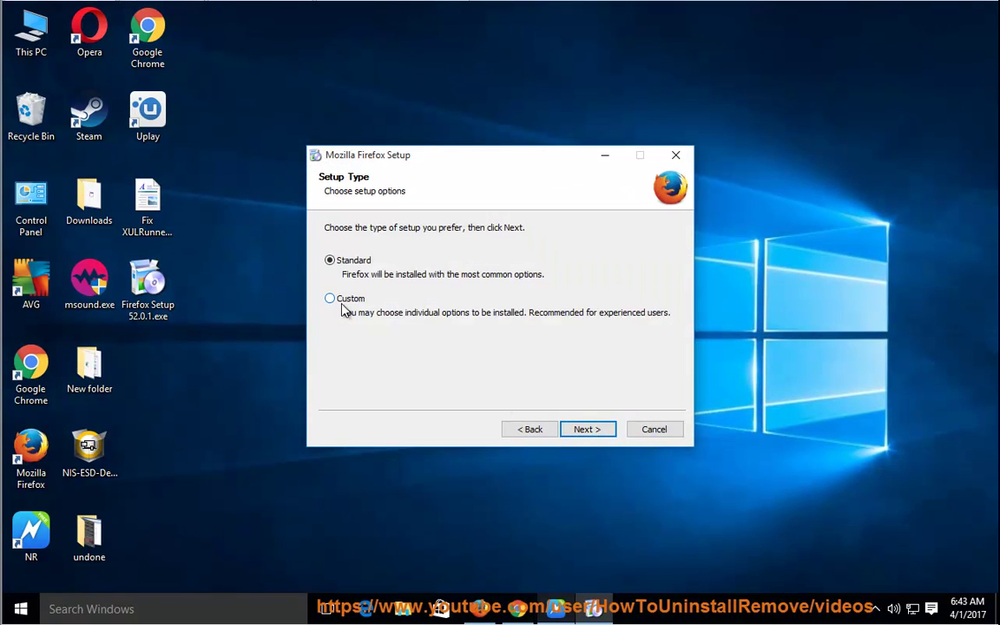
click(585, 428)
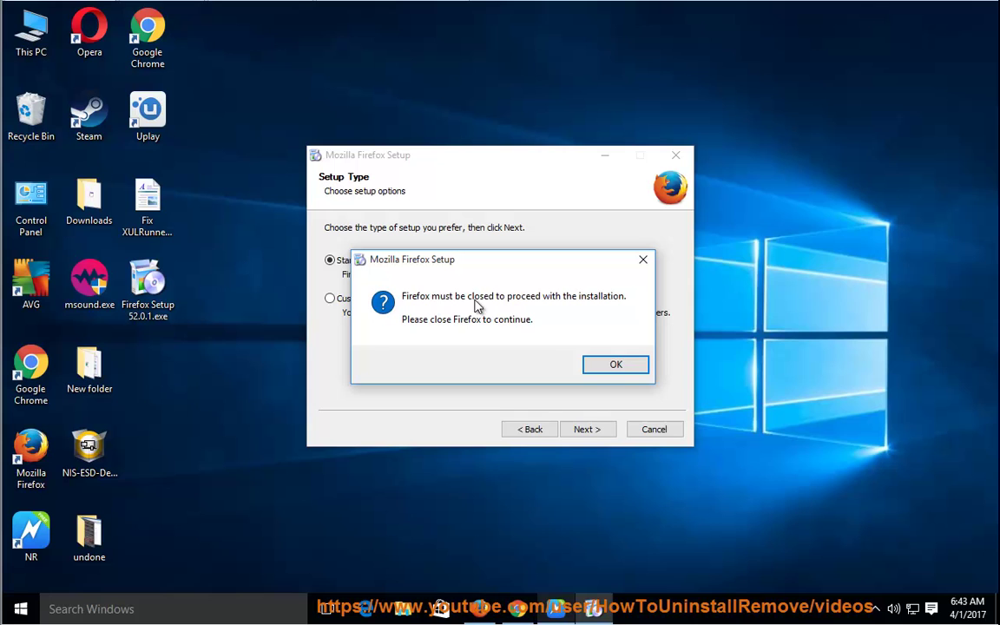
click(616, 365)
click(650, 428)
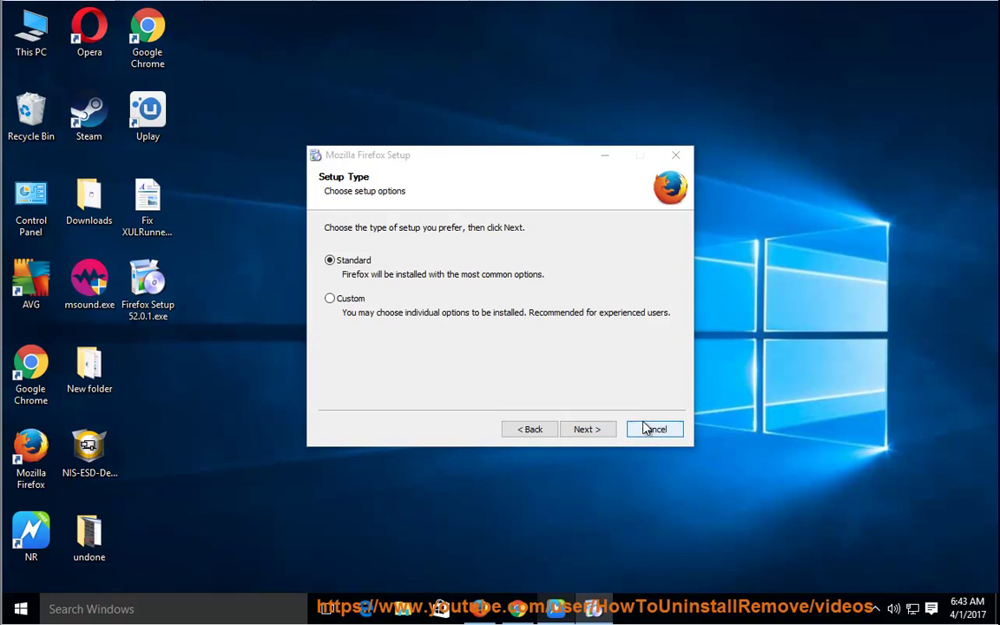
click(532, 351)
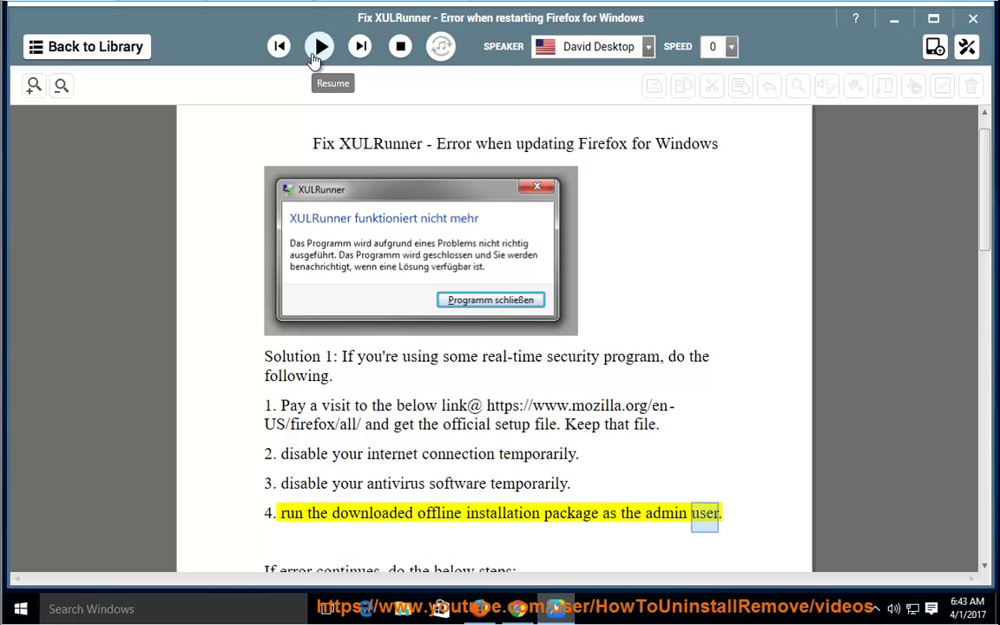
Step: Resume reading until 'If error continues' step 1 on uninstalling Firefox, then pause
click(320, 46)
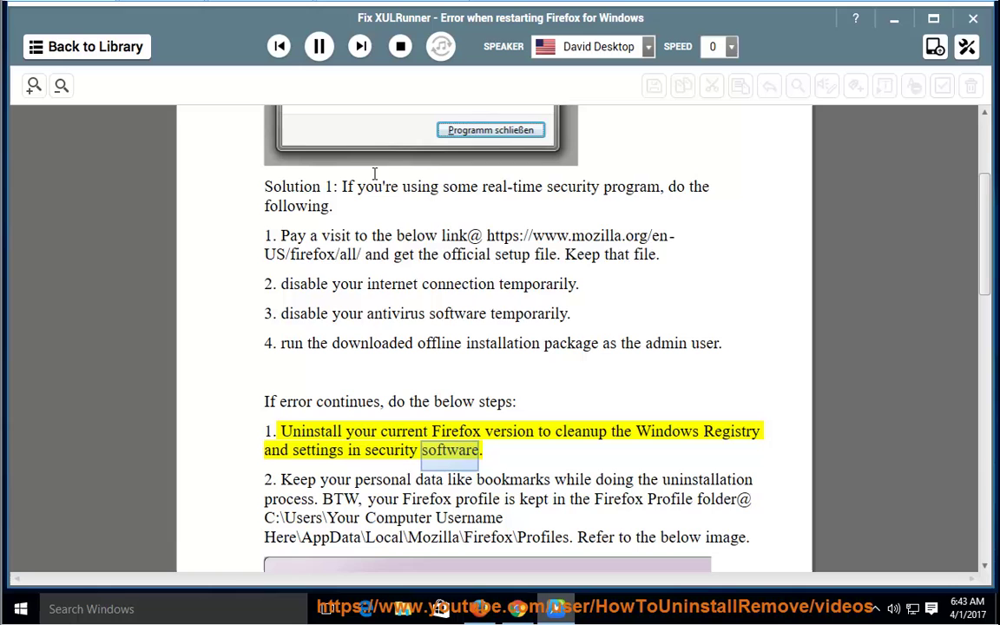
click(316, 50)
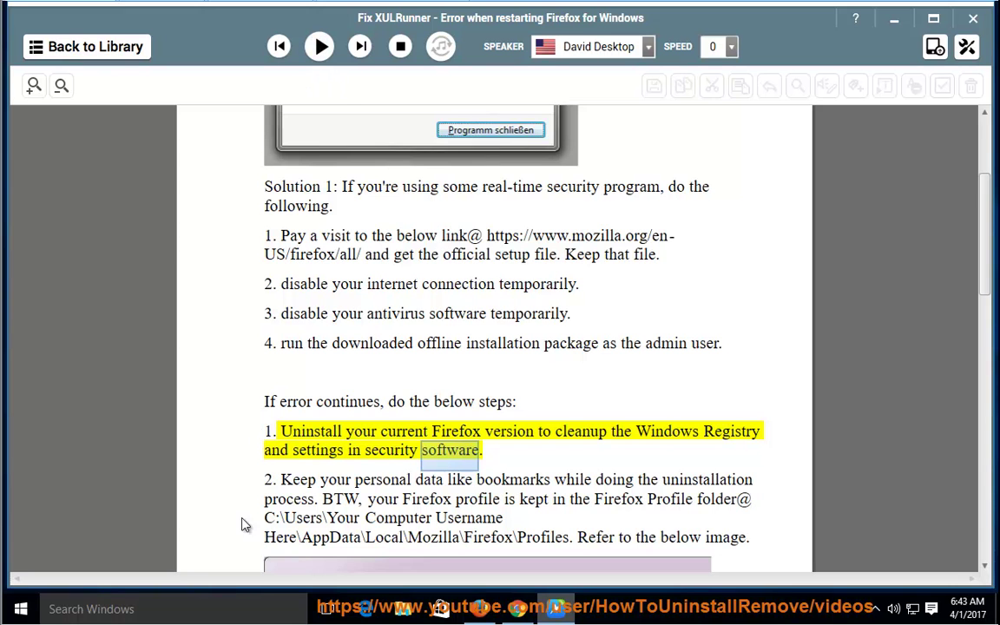
Step: Search 'APPS FEA', open Apps & features, and choose to uninstall Mozilla Firefox
click(183, 600)
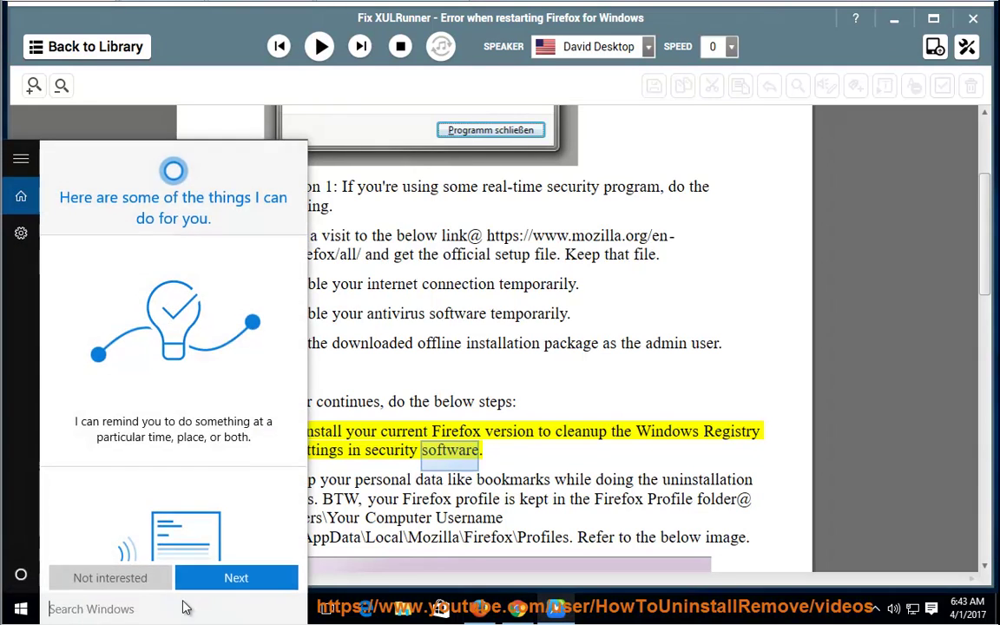
text(APPS F)
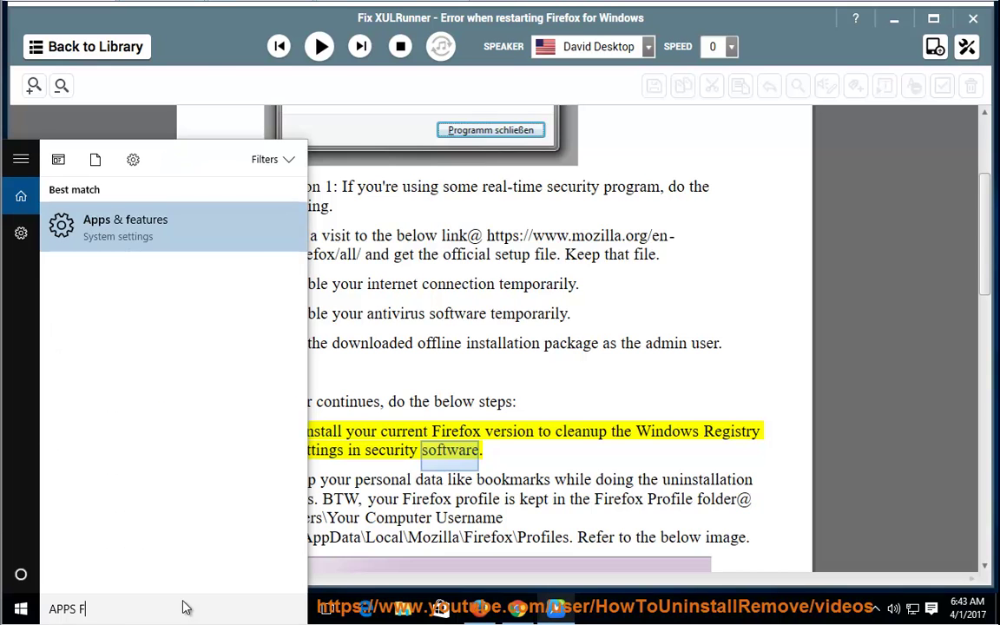
text(EA)
click(93, 241)
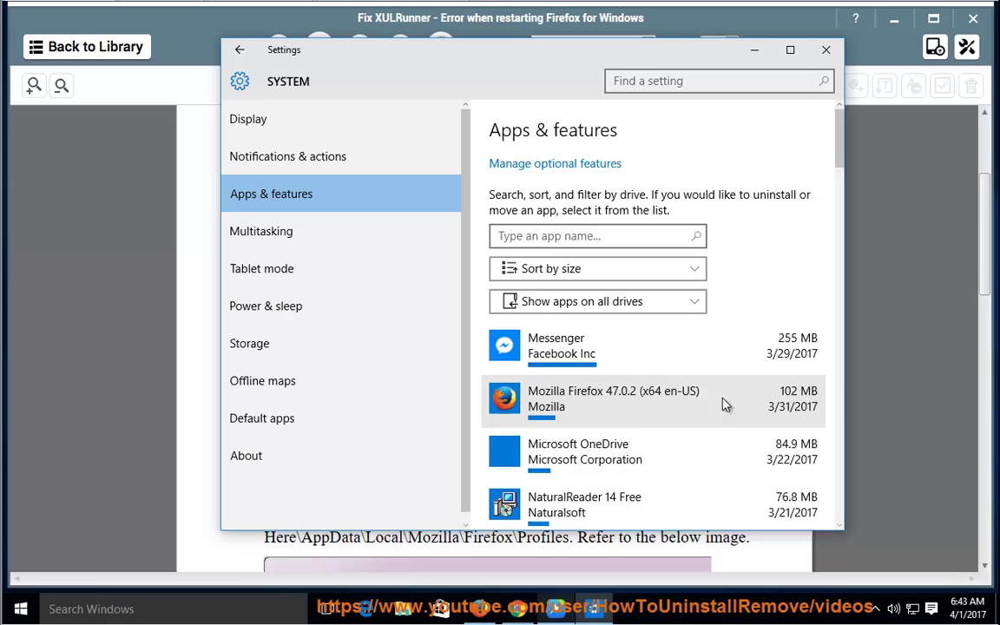
click(720, 404)
click(768, 453)
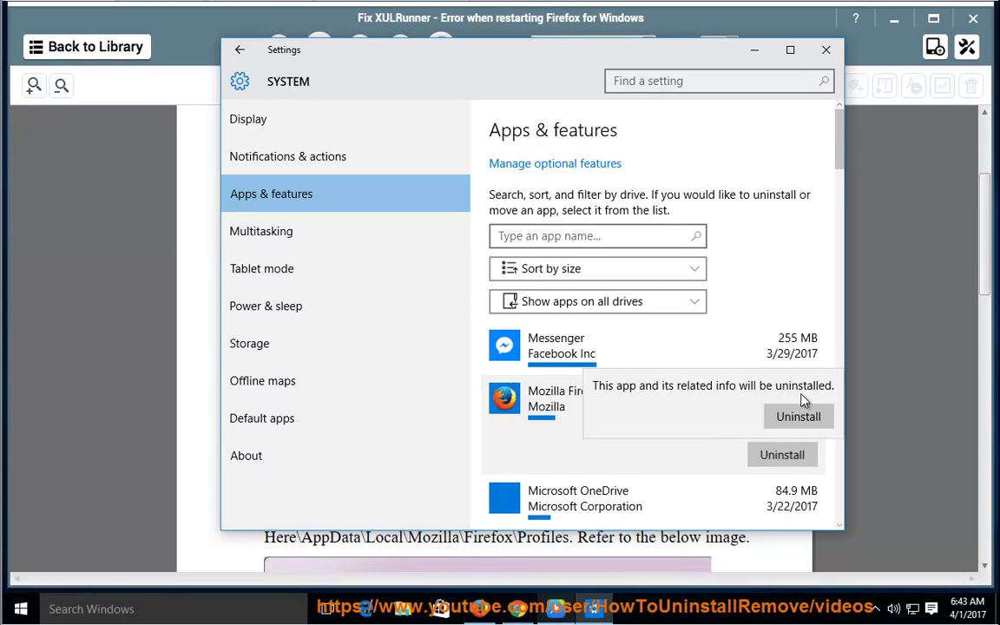
click(794, 418)
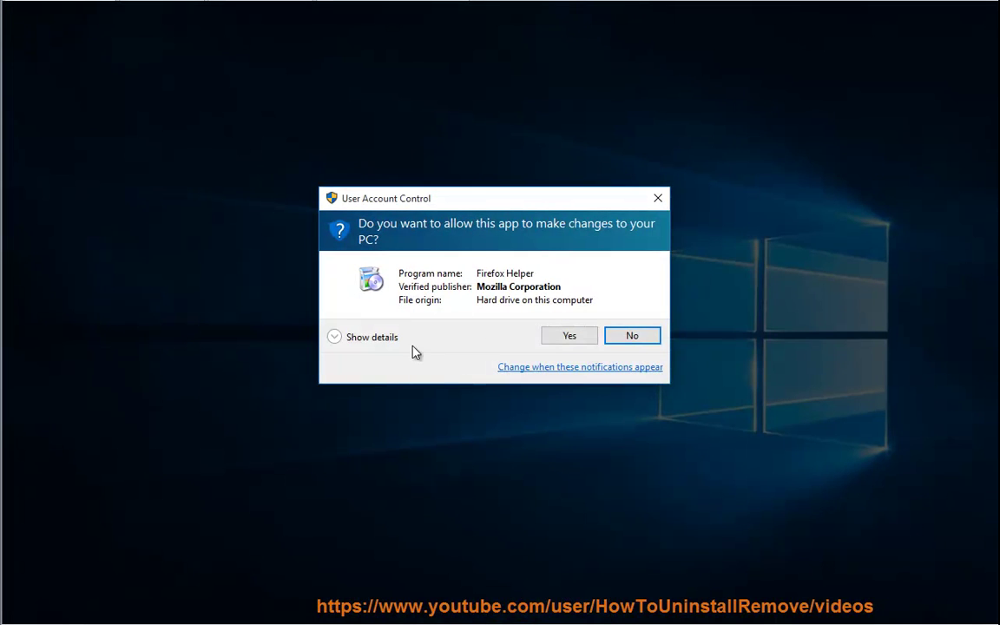
Step: Approve the uninstaller, close the running Firefox window, and advance past the uninstall welcome page
click(558, 337)
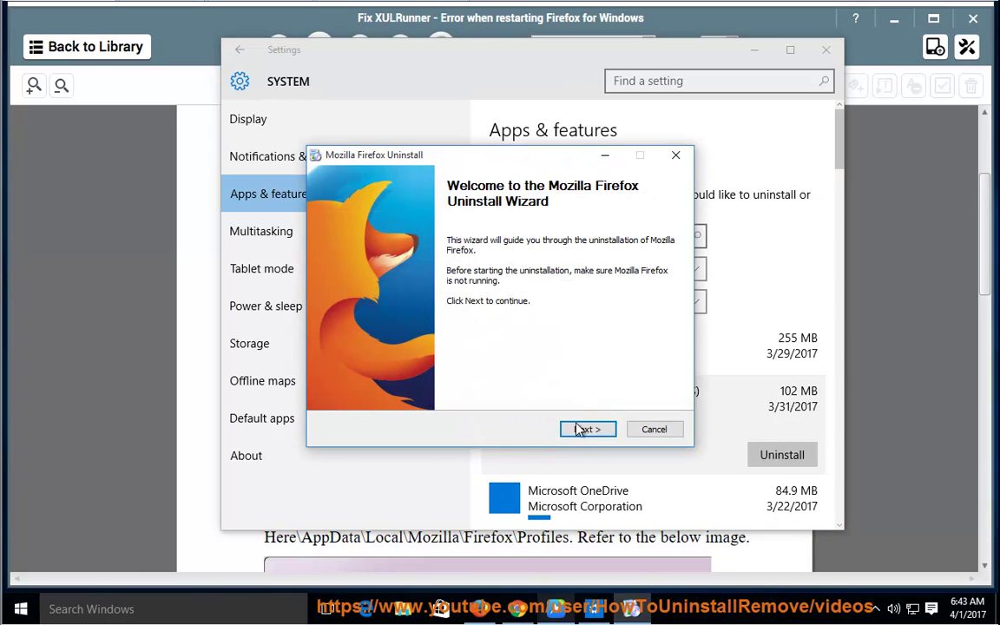
click(581, 431)
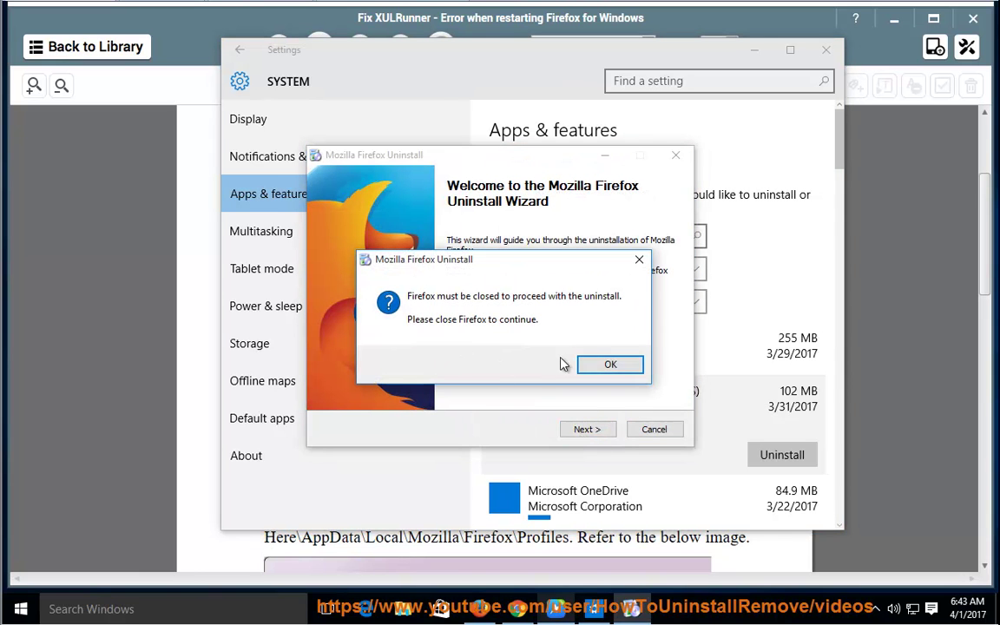
click(607, 365)
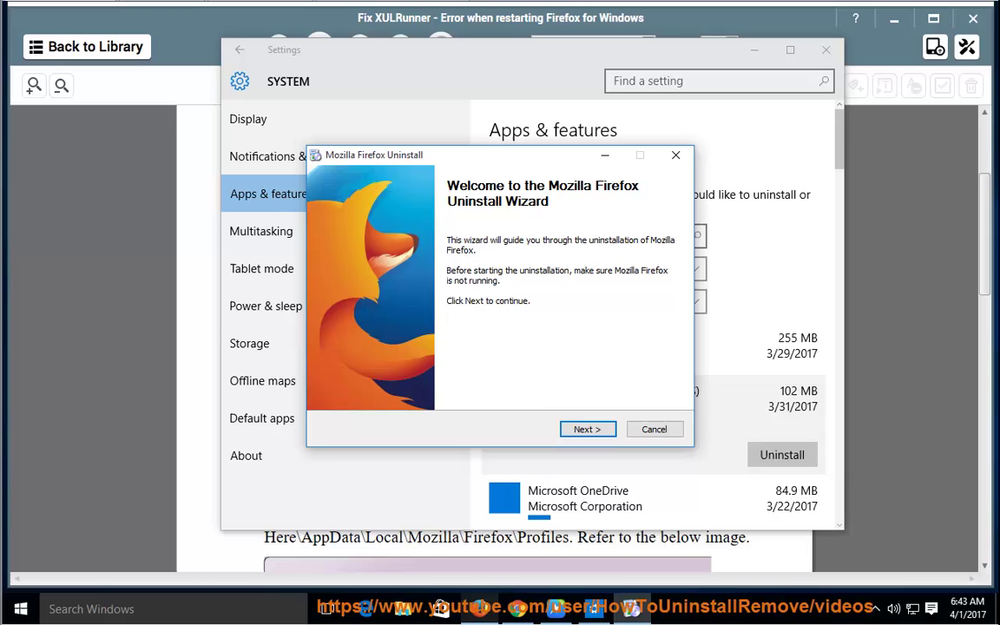
right_click(478, 607)
click(423, 577)
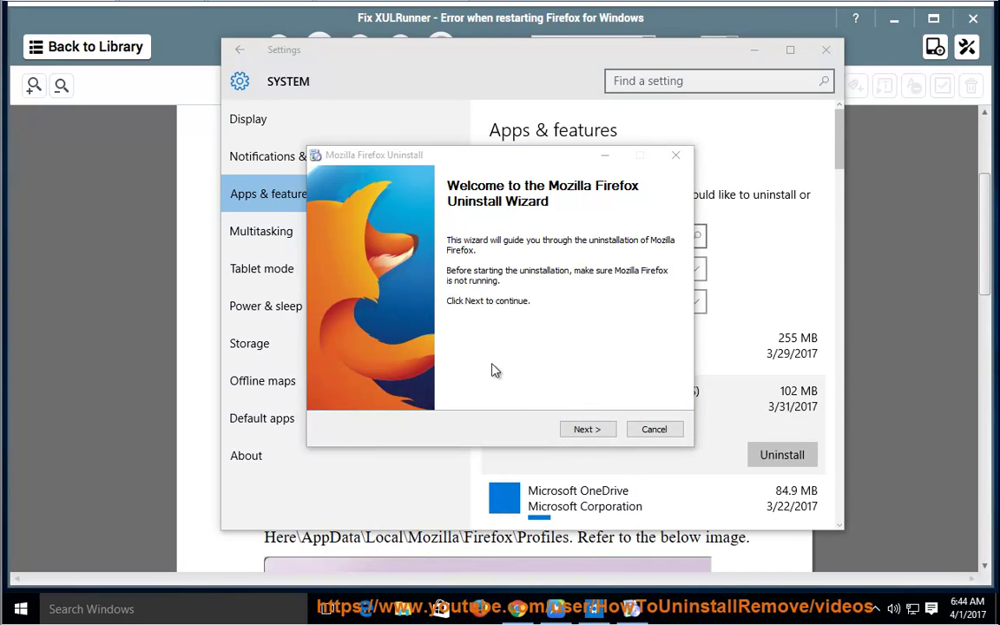
click(585, 430)
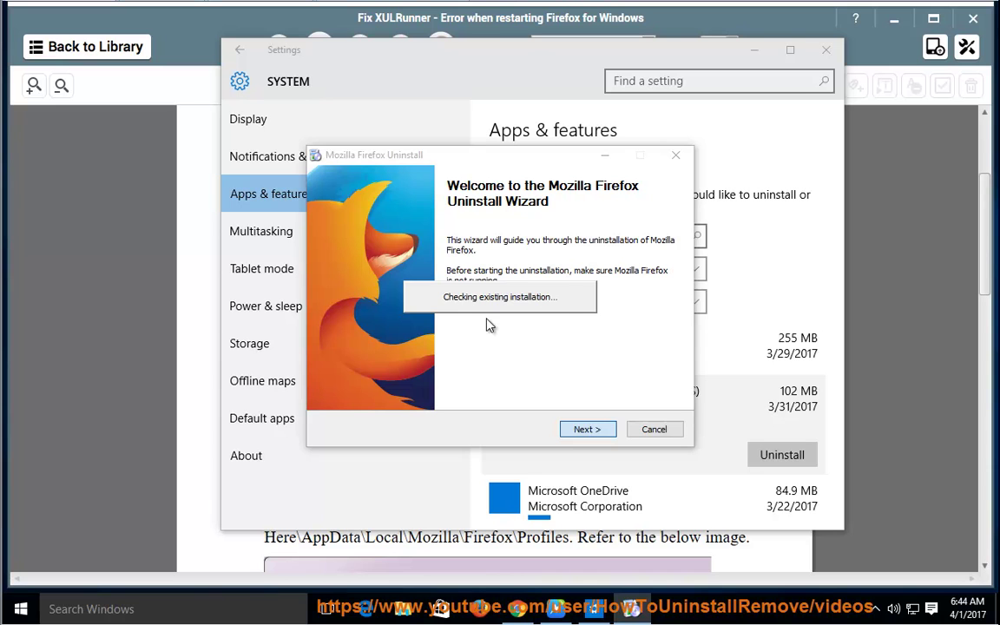
Step: Minimize Settings and resume the guide's read-aloud in NaturalReader
click(754, 50)
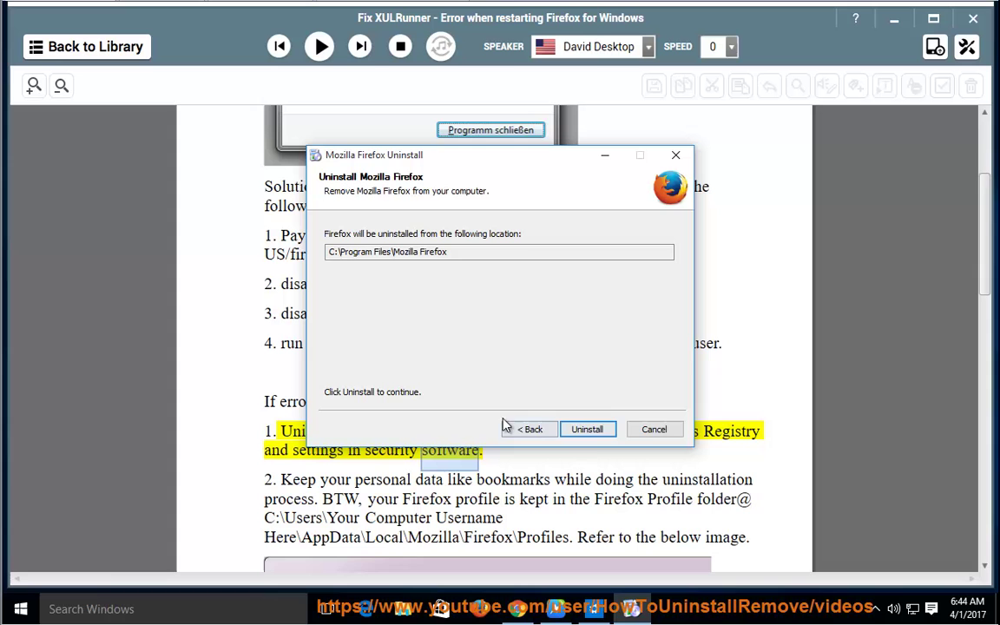
click(567, 496)
click(320, 46)
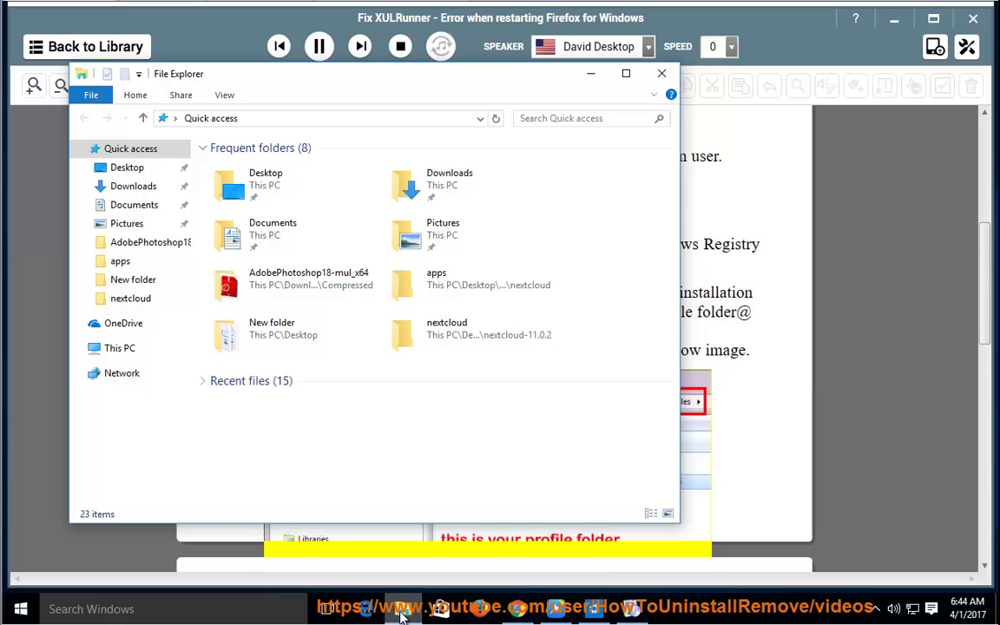
Step: Browse from This PC to C:\Users\TEST\AppData, showing folders as large icons
click(122, 349)
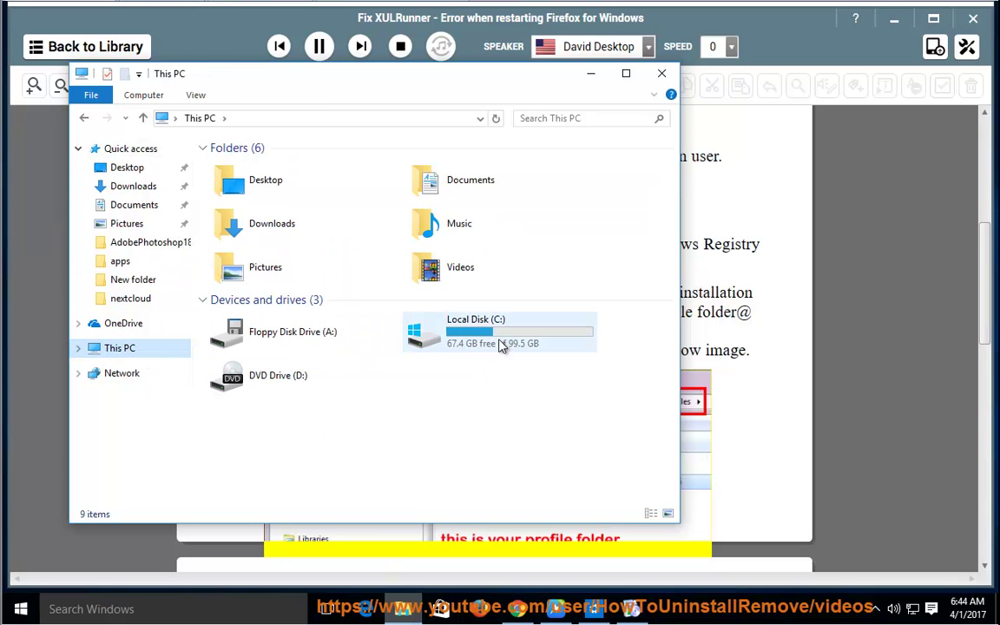
double_click(441, 336)
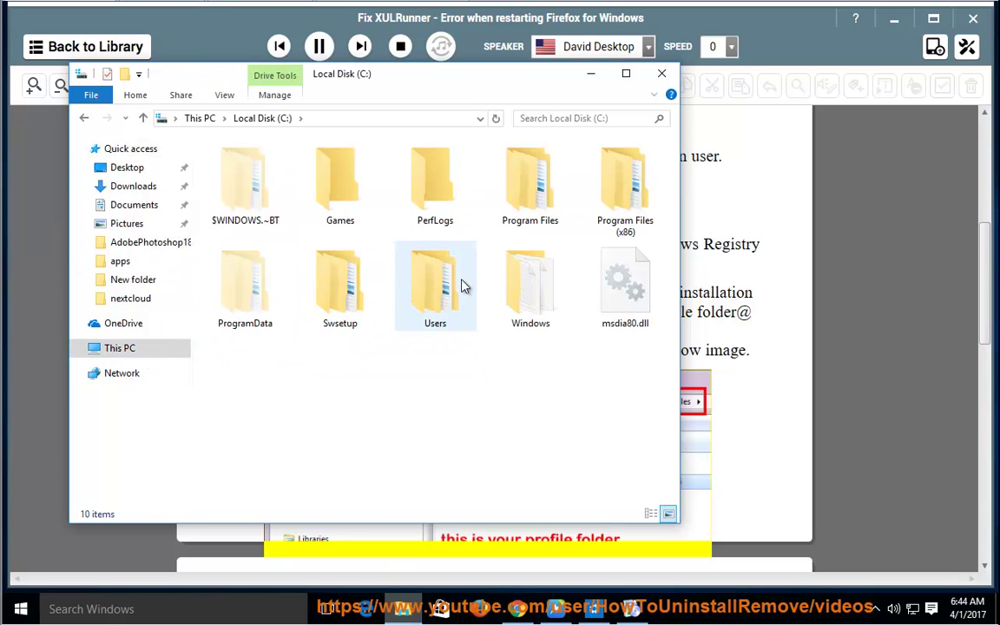
double_click(449, 296)
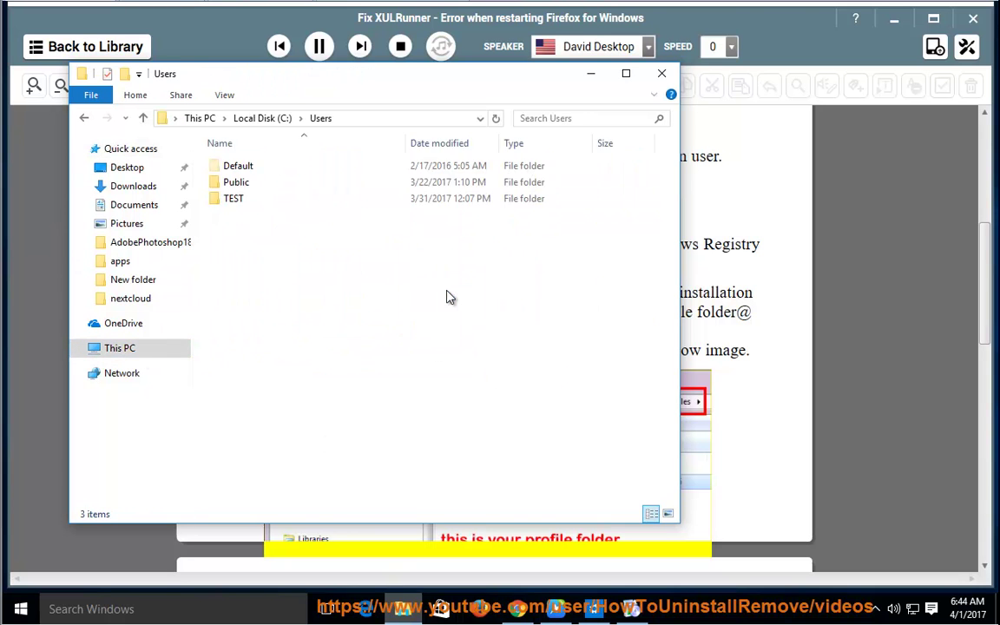
click(243, 201)
double_click(243, 201)
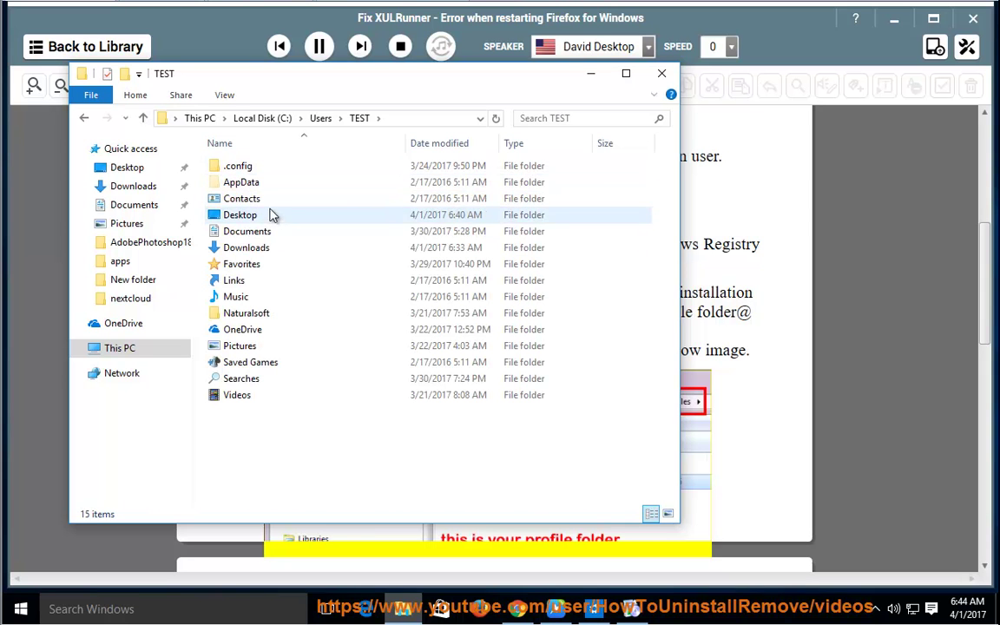
click(242, 186)
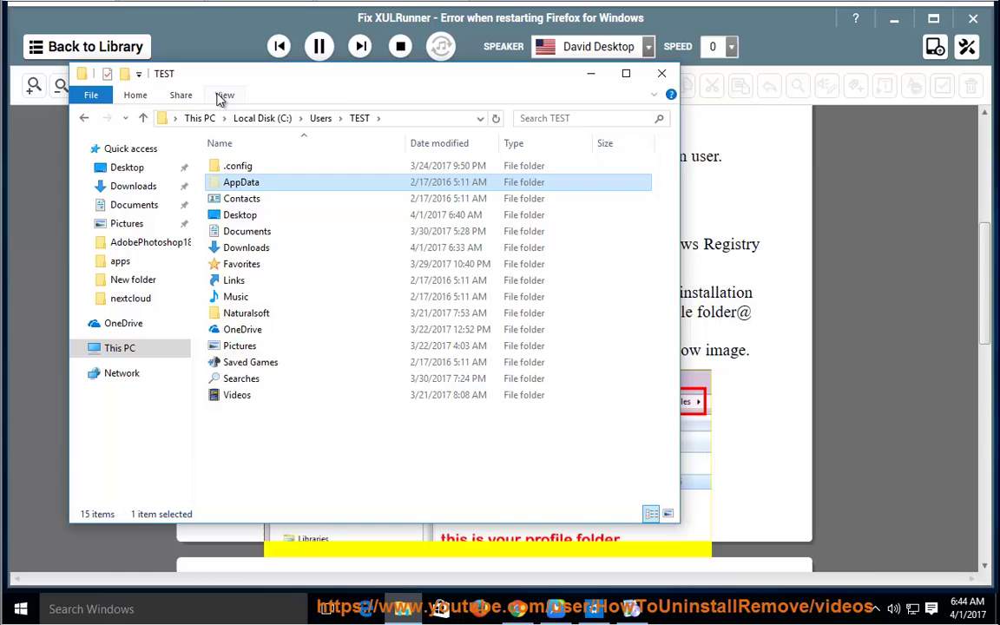
click(223, 94)
click(328, 121)
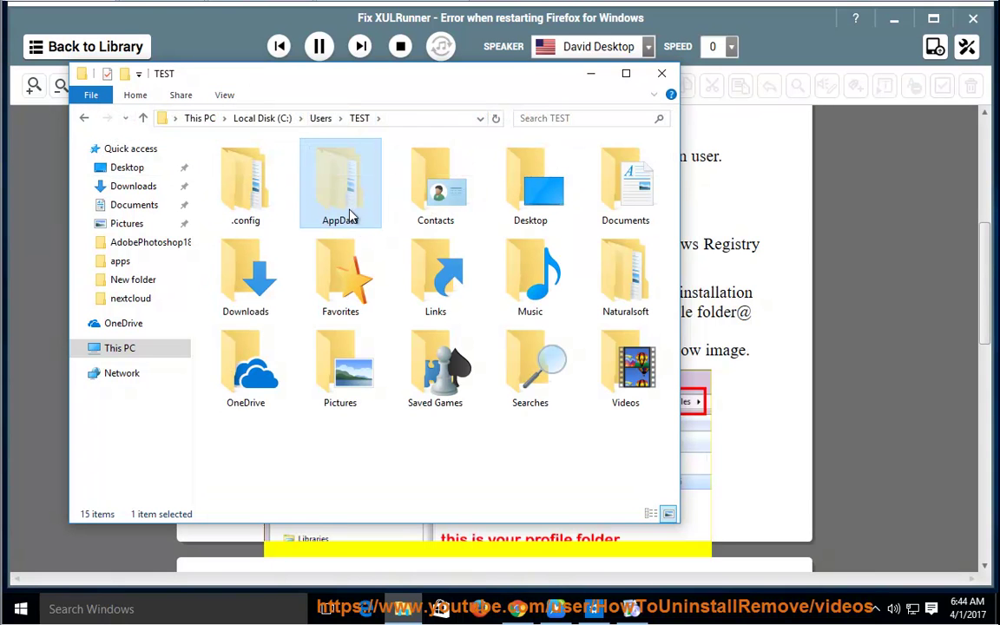
double_click(316, 184)
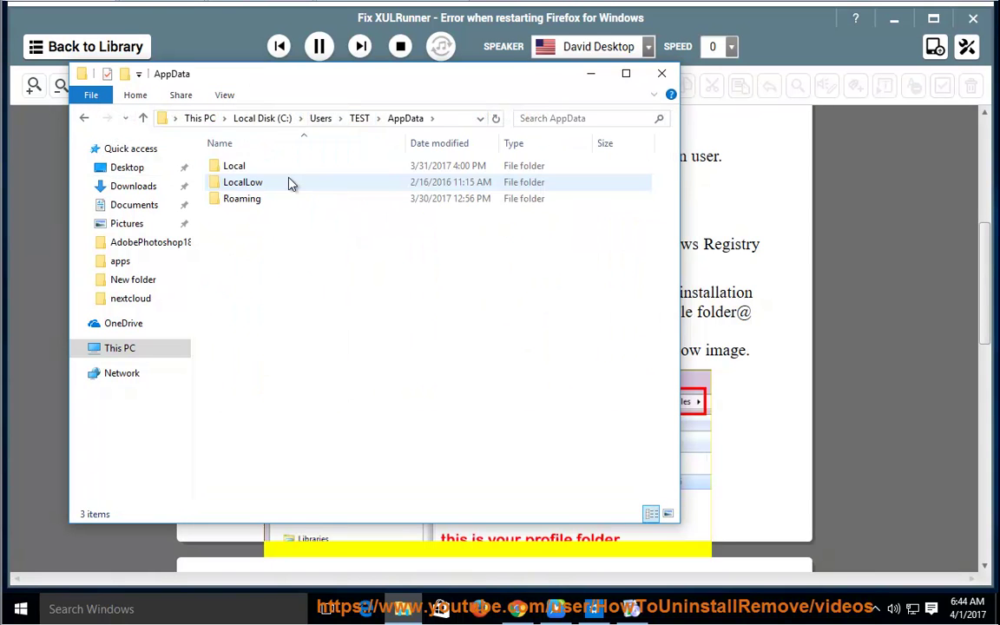
Step: Open Local, then Mozilla, then Firefox, keeping the large-icon view
click(248, 170)
click(227, 96)
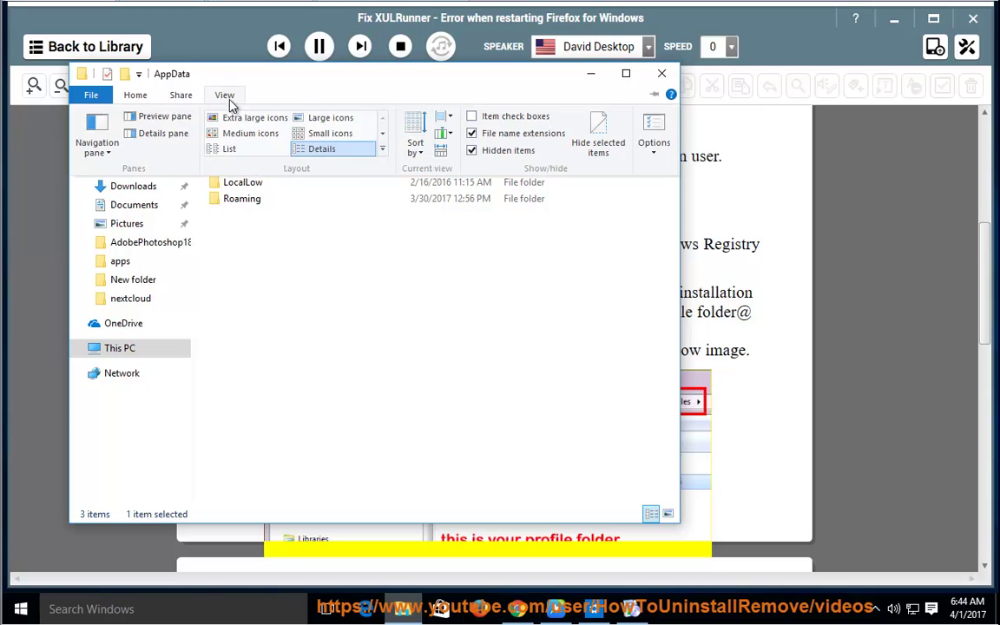
click(331, 117)
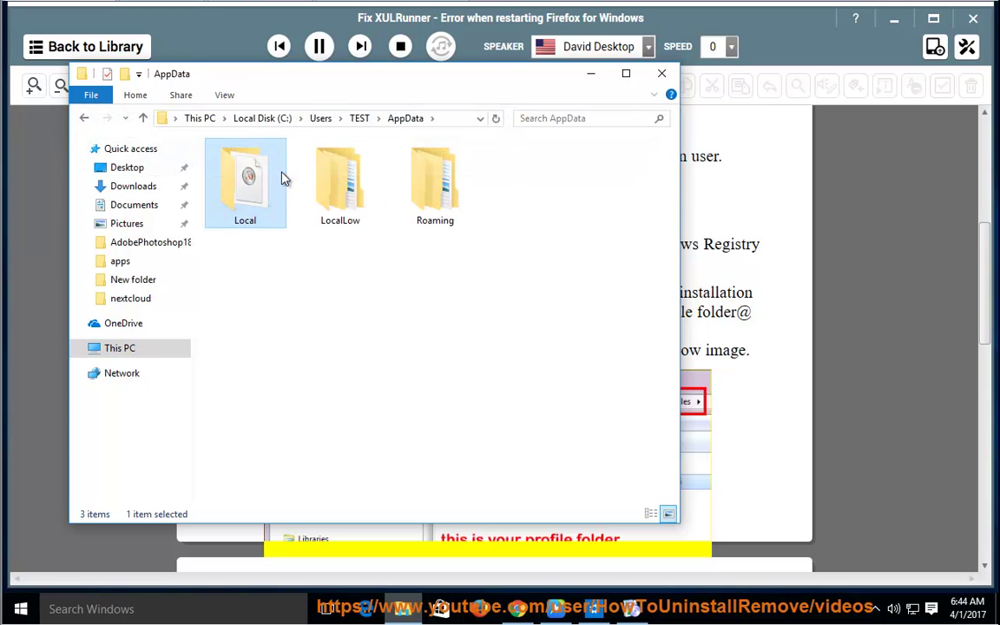
double_click(251, 180)
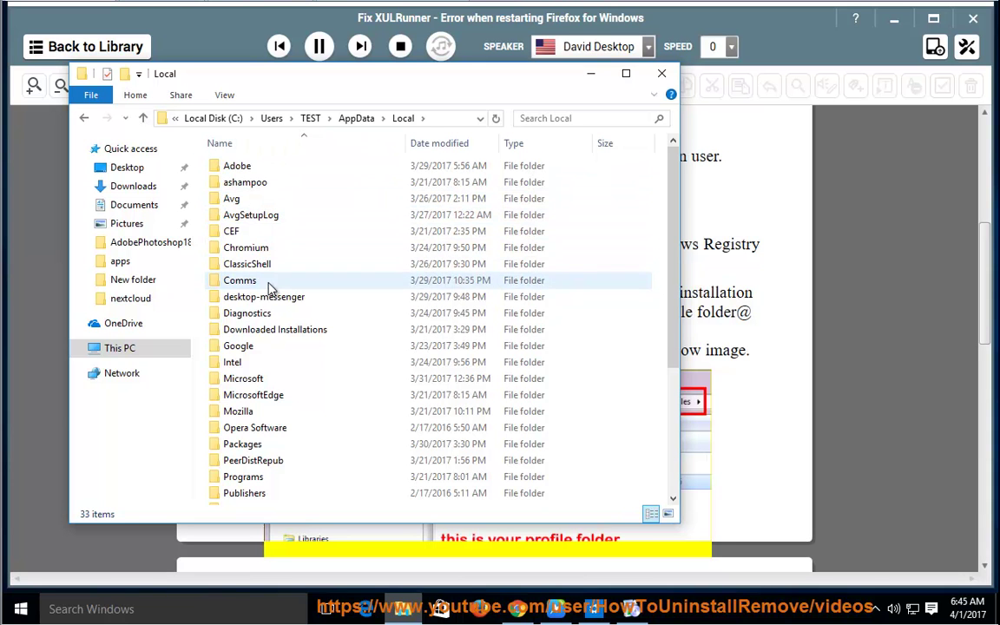
double_click(260, 412)
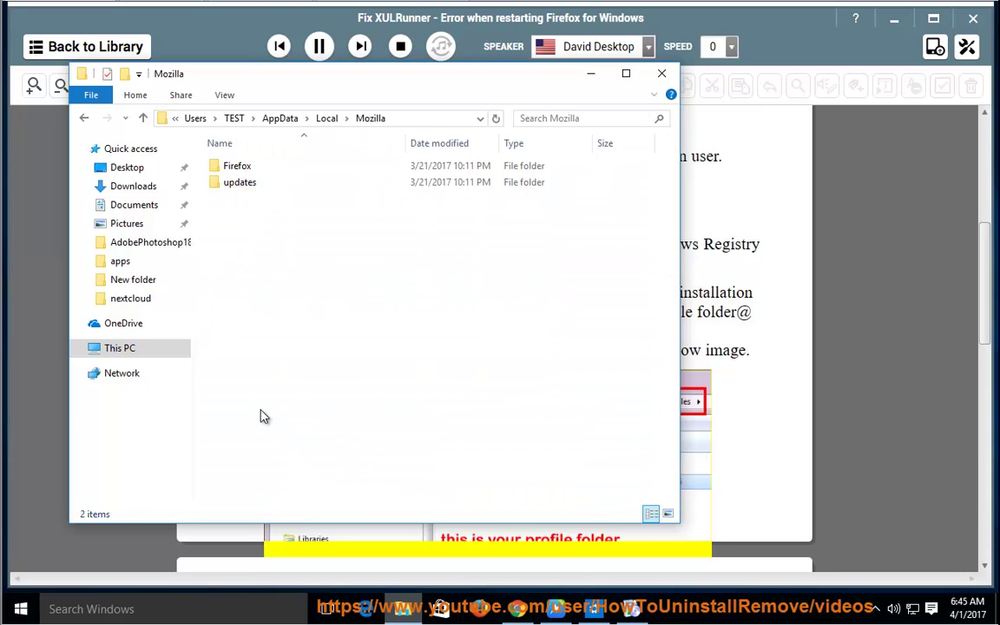
click(227, 95)
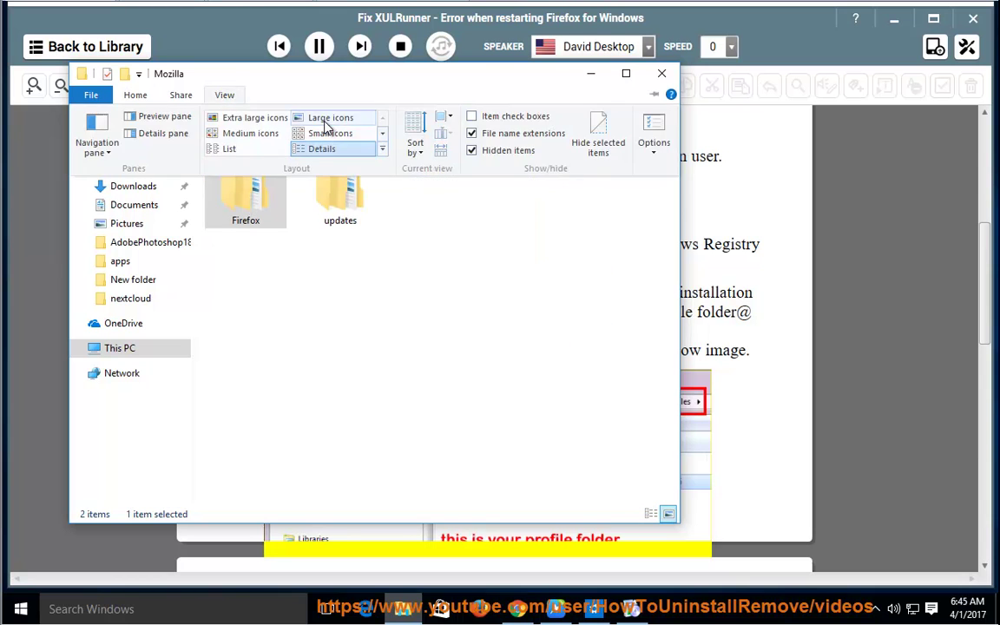
click(323, 118)
double_click(257, 184)
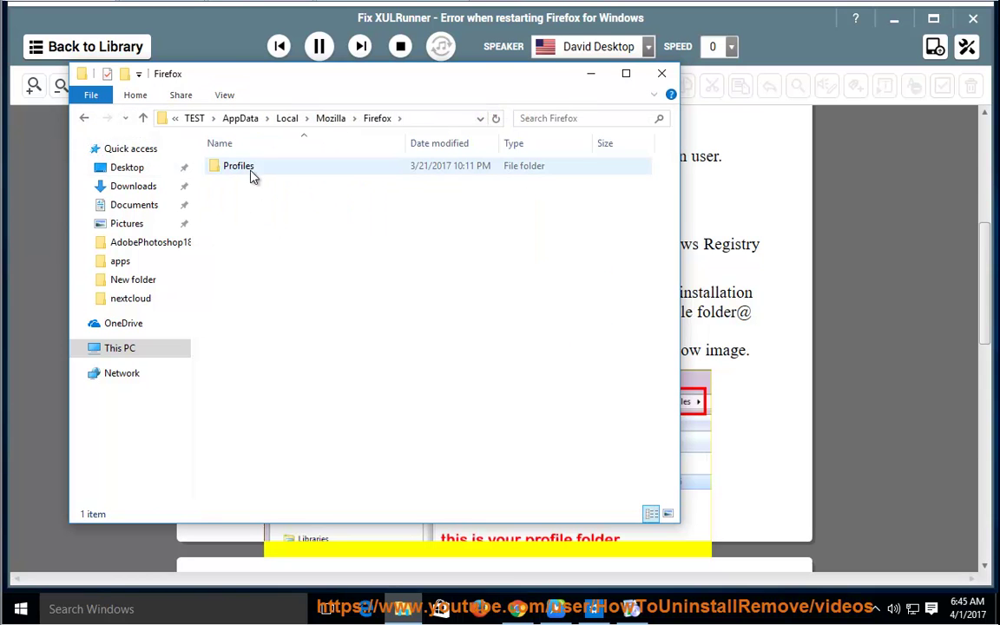
Step: Check the Profiles folder's 80.1 MB size in its Properties, then cancel
click(210, 167)
right_click(228, 170)
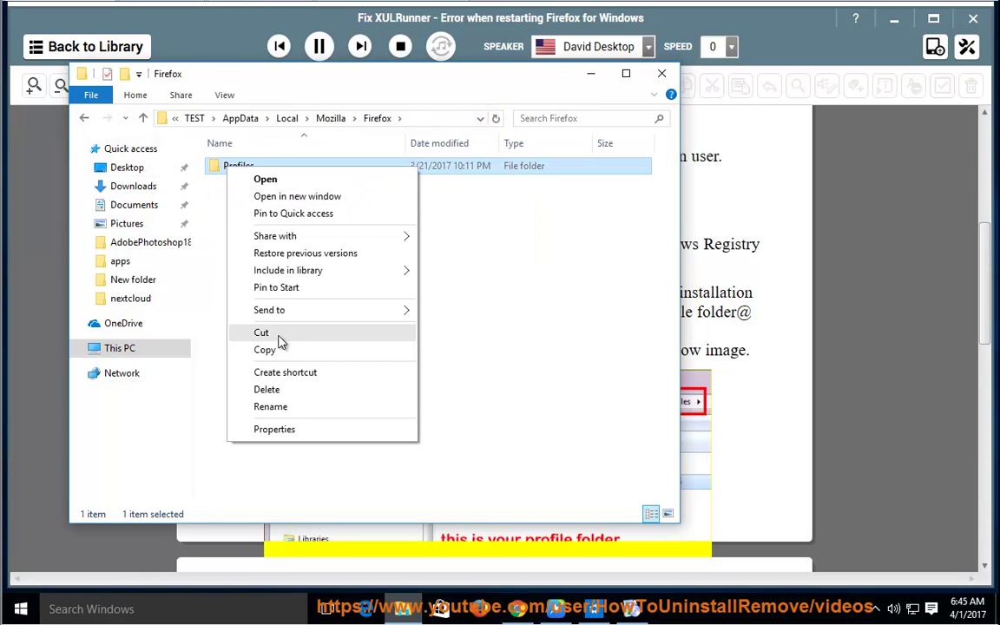
click(290, 430)
drag(306, 309, 379, 309)
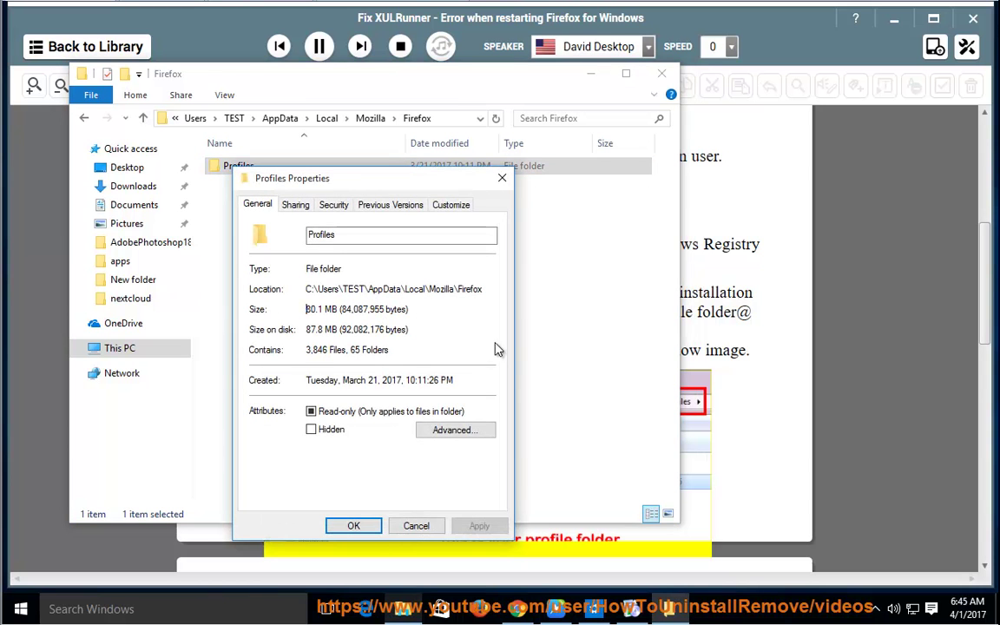
click(414, 524)
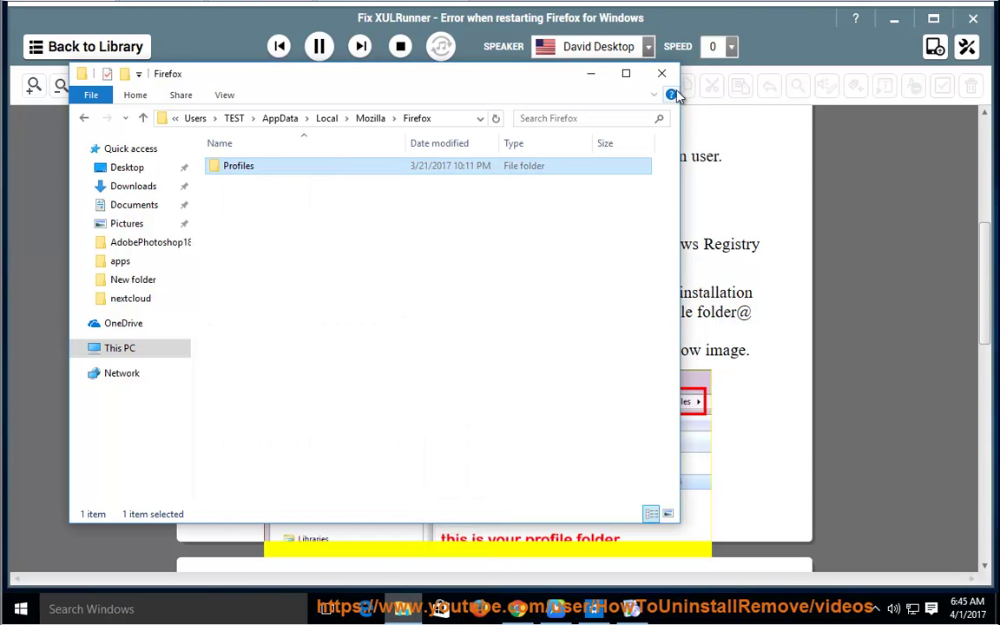
Step: Close Explorer, read the guide through step 3 on deleting the Firefox folder, then reopen File Explorer
click(661, 74)
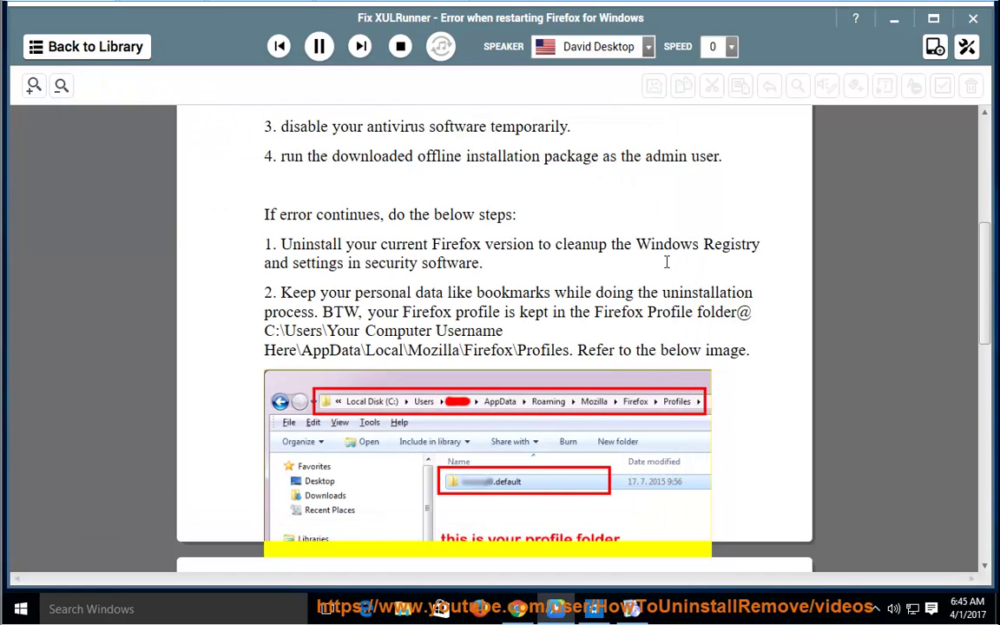
click(320, 48)
click(320, 48)
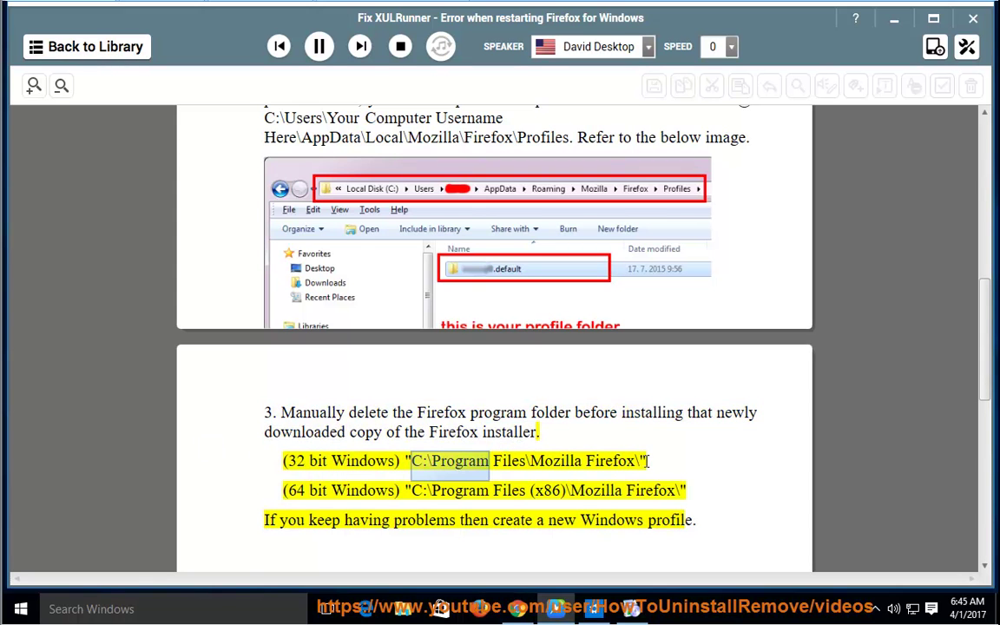
click(319, 48)
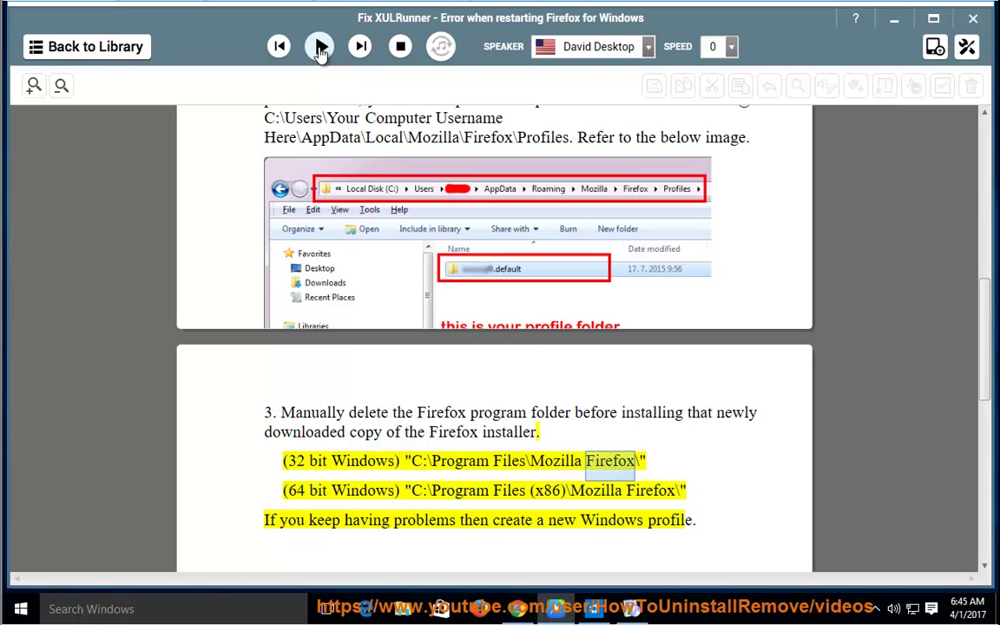
click(403, 607)
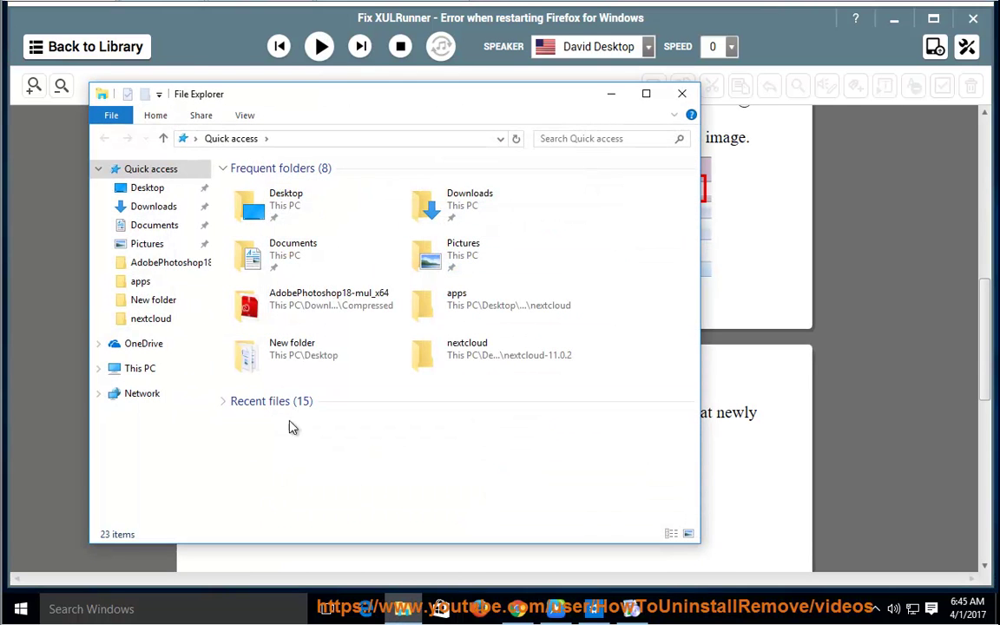
Step: Browse from This PC through Local Disk (C:) into the Program Files folder
click(138, 368)
double_click(470, 356)
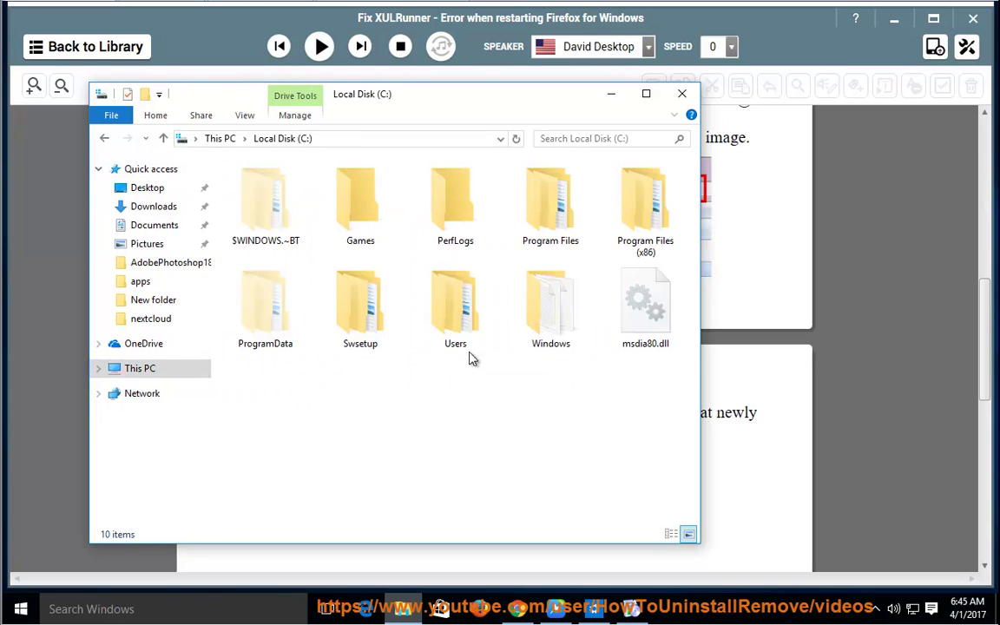
click(546, 203)
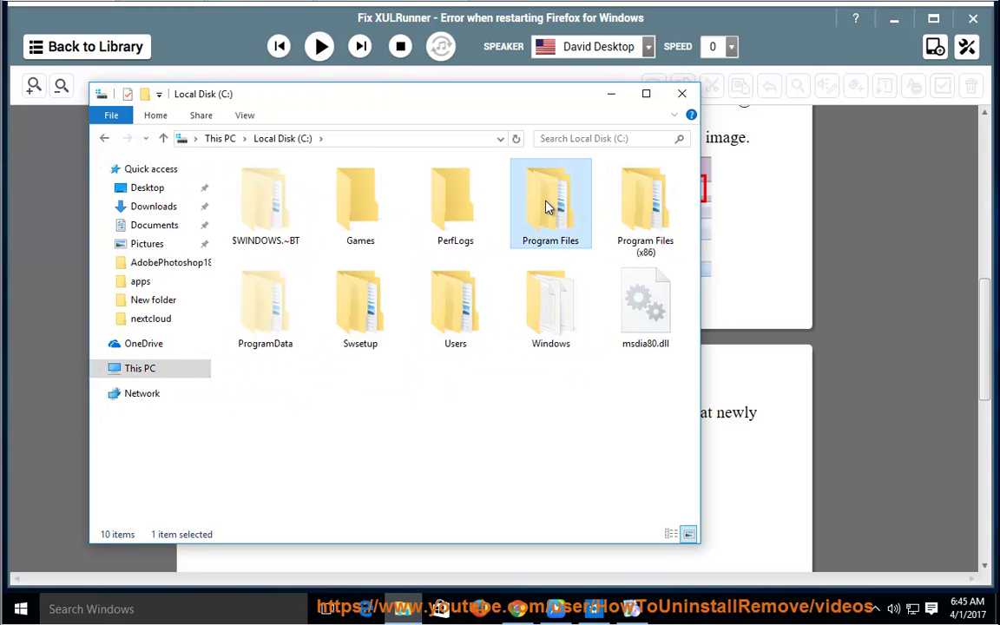
drag(500, 106, 548, 201)
double_click(584, 293)
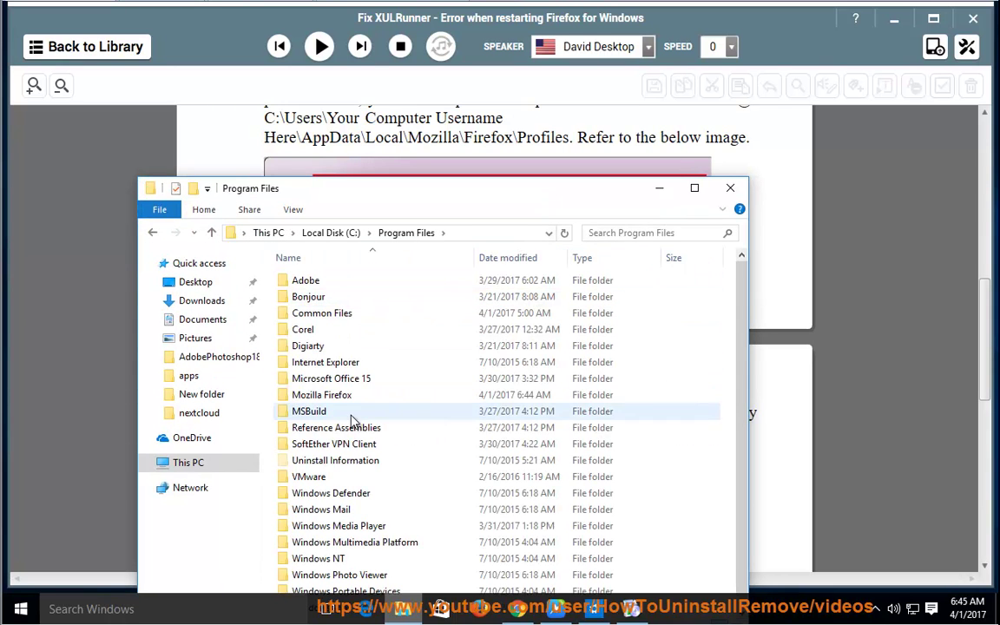
Step: Check the Mozilla Firefox folder's properties (102 MB), then minimize Explorer back to the guide
click(330, 398)
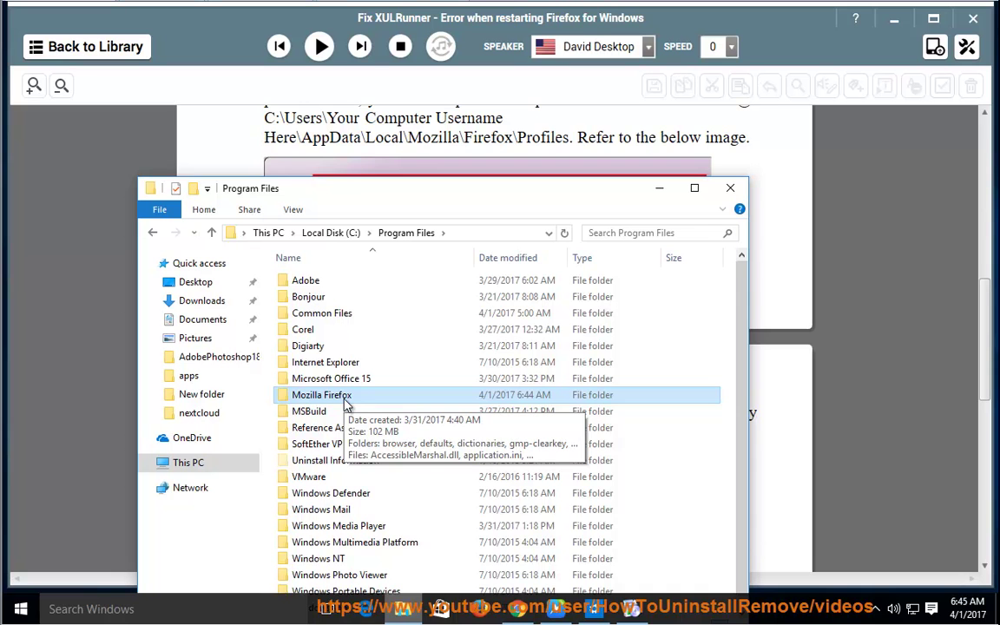
right_click(344, 397)
click(402, 382)
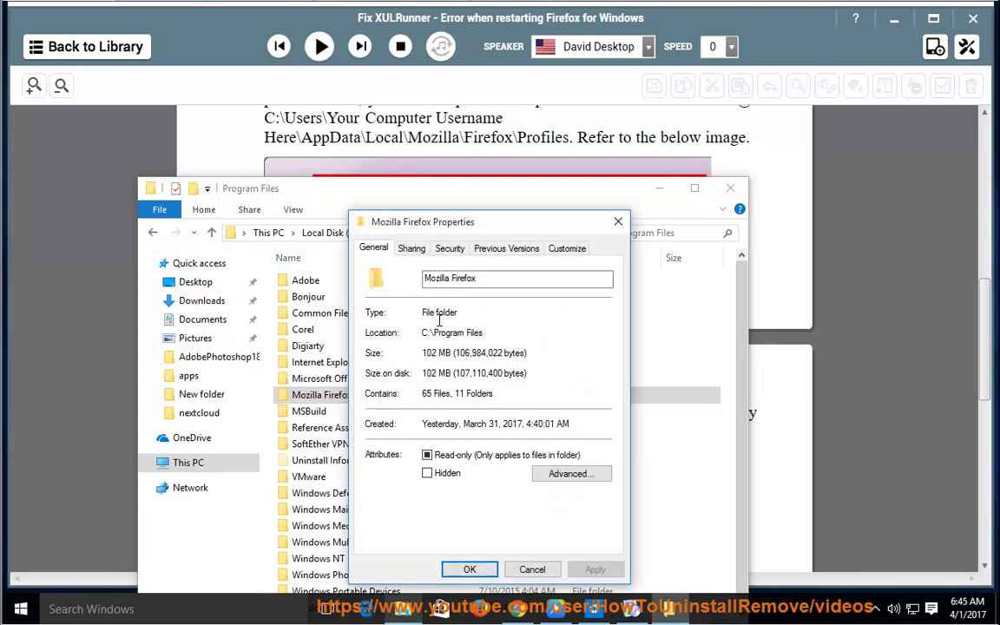
key(Escape)
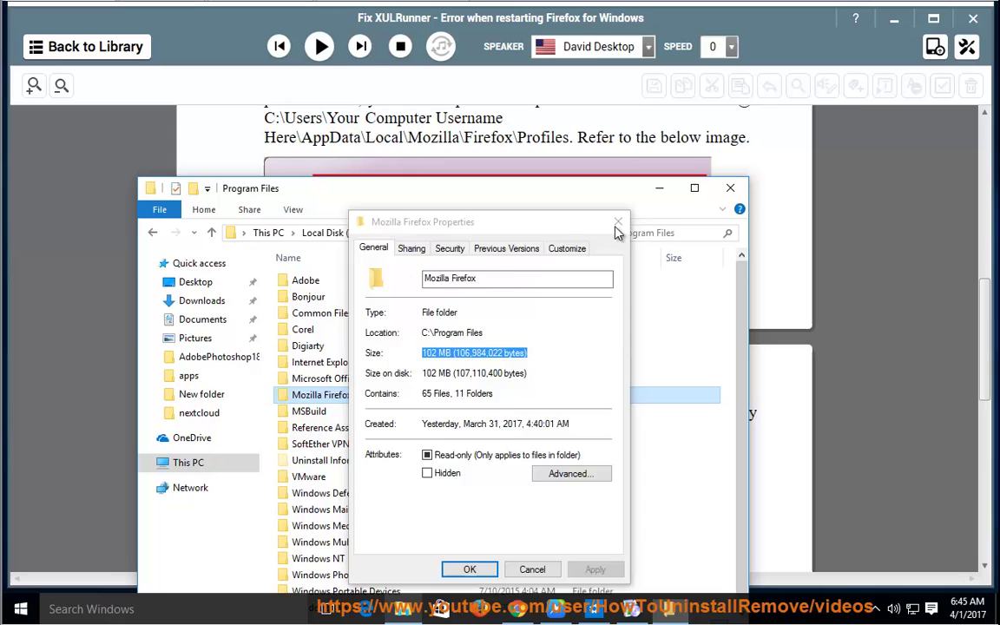
right_click(348, 395)
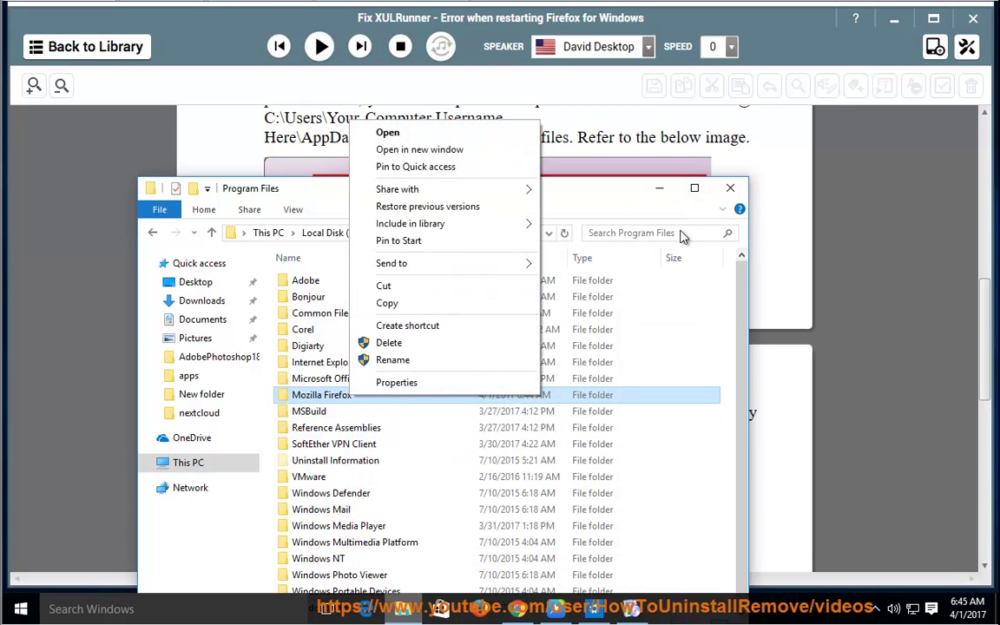
click(657, 193)
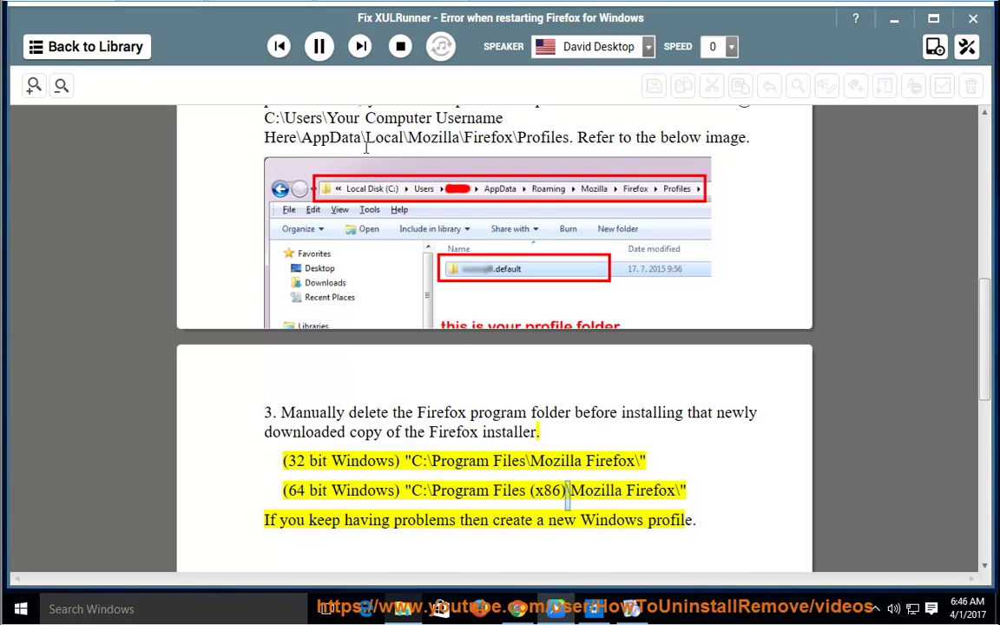
Step: Pause the read-aloud and open Program Files (x86) from Local Disk (C:)
click(318, 50)
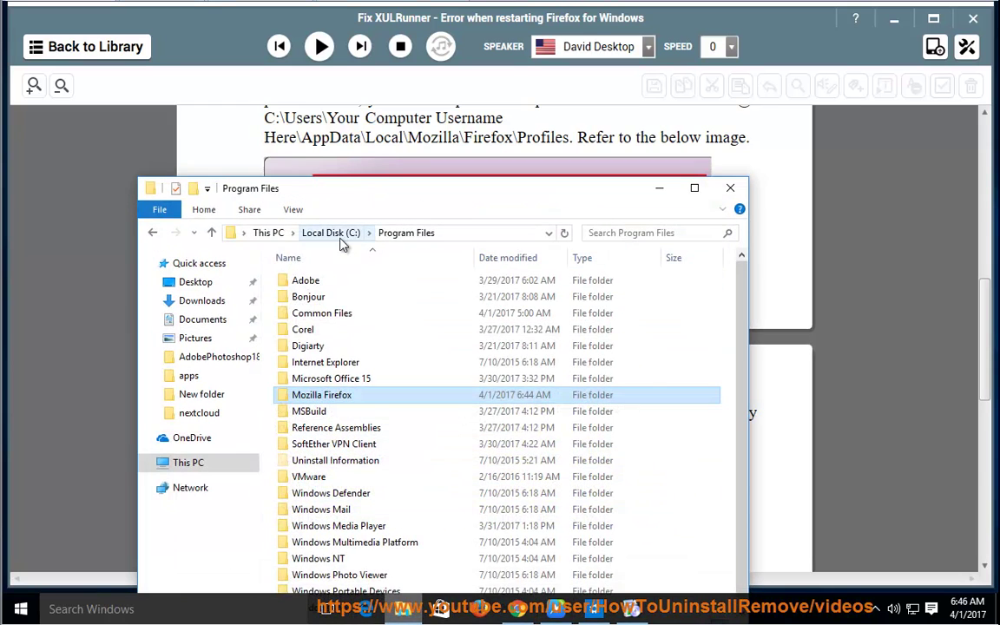
click(331, 232)
double_click(698, 325)
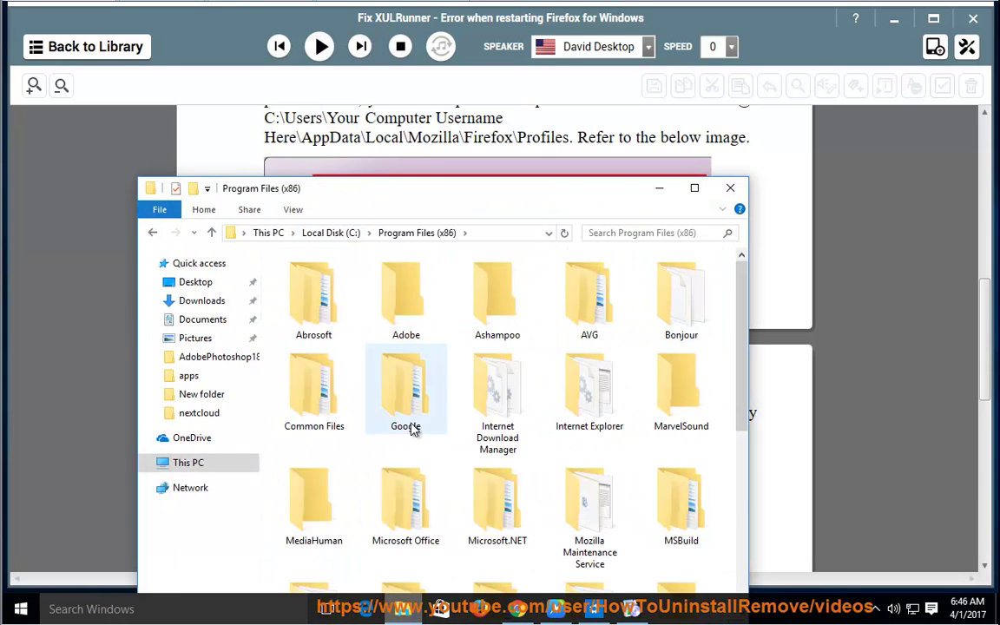
drag(505, 184, 526, 53)
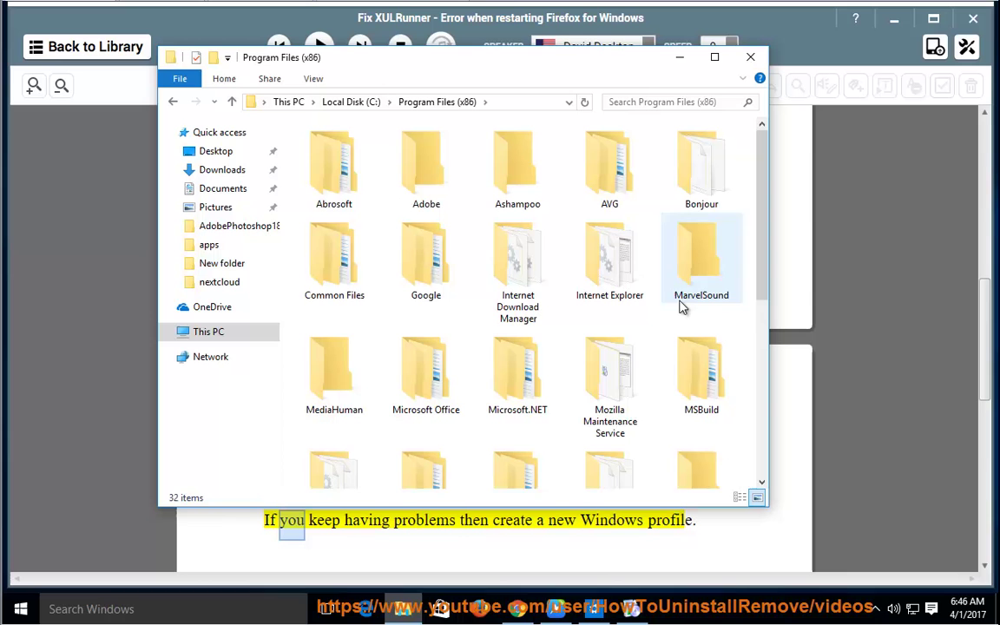
Step: Find the Mozilla Maintenance Service folder among the 32 items, then close Explorer
click(615, 390)
scroll(611, 393, down, 5)
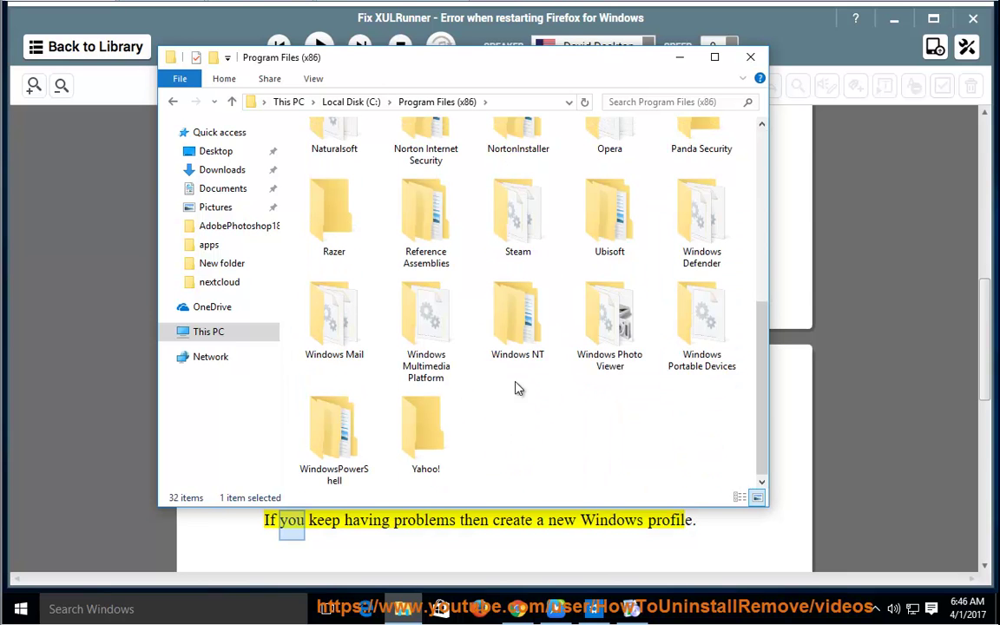
scroll(580, 368, up, 2)
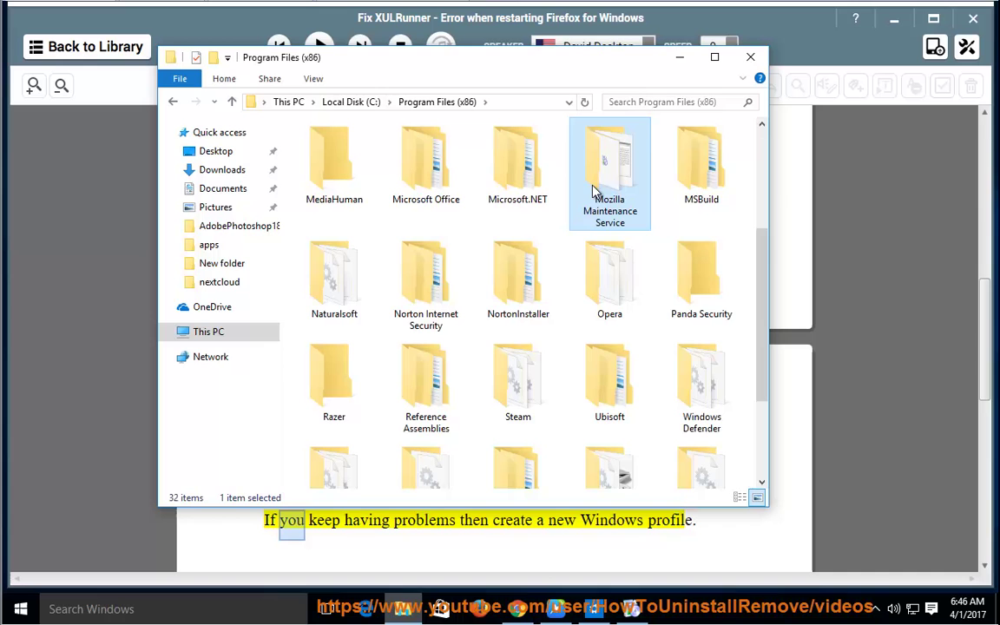
key(alt+F4)
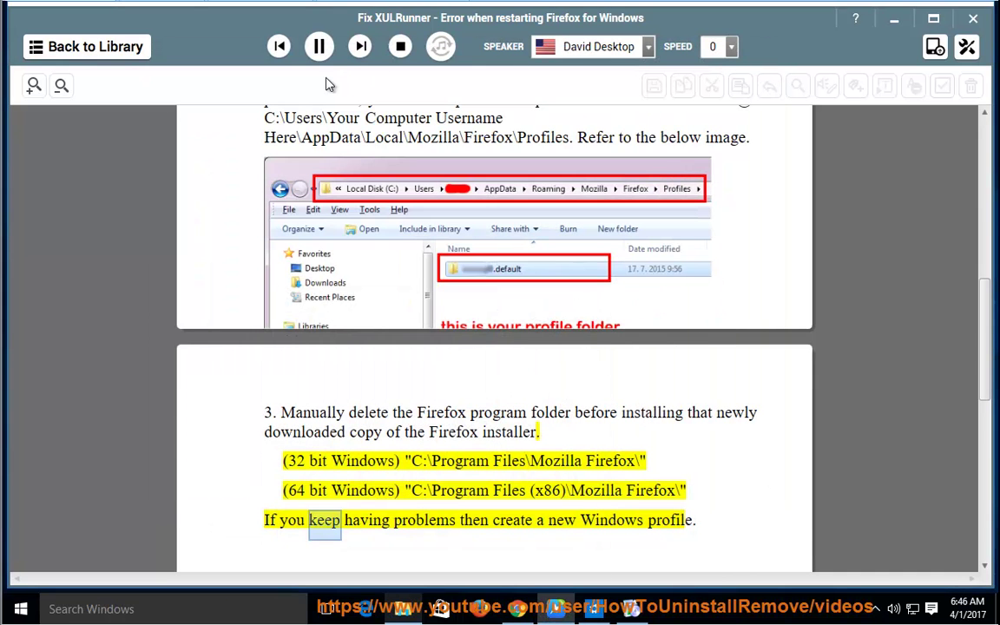